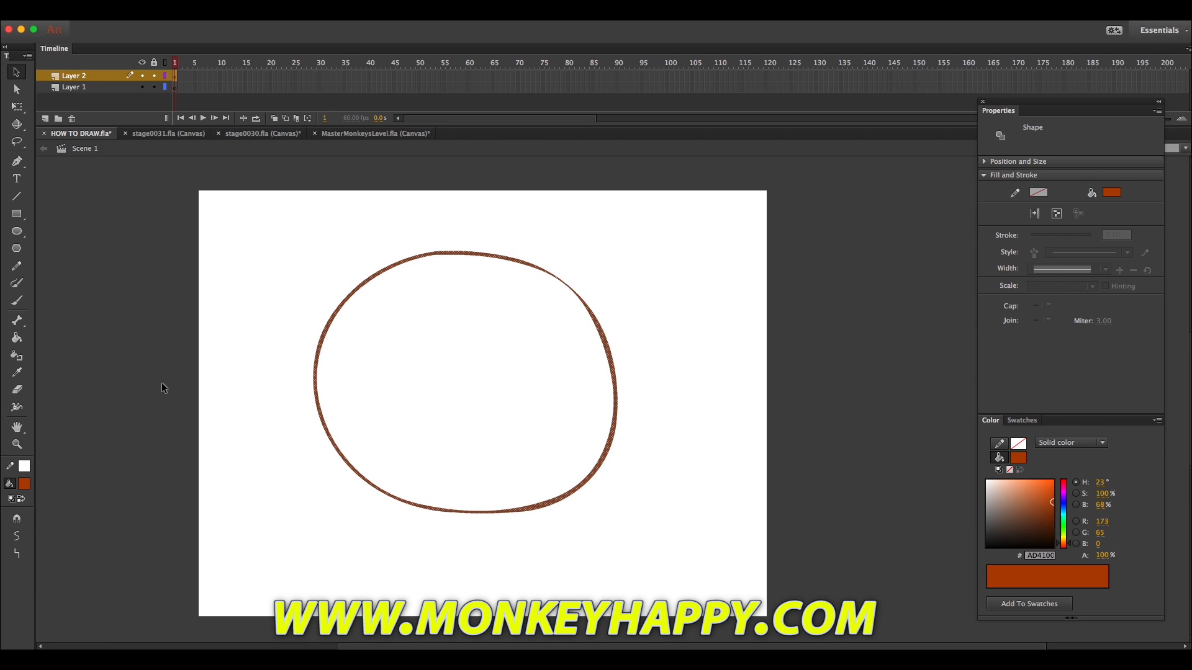
Step: Fill the inside of the round body outline with bright orange
click(18, 339)
drag(1046, 491, 1073, 454)
click(495, 373)
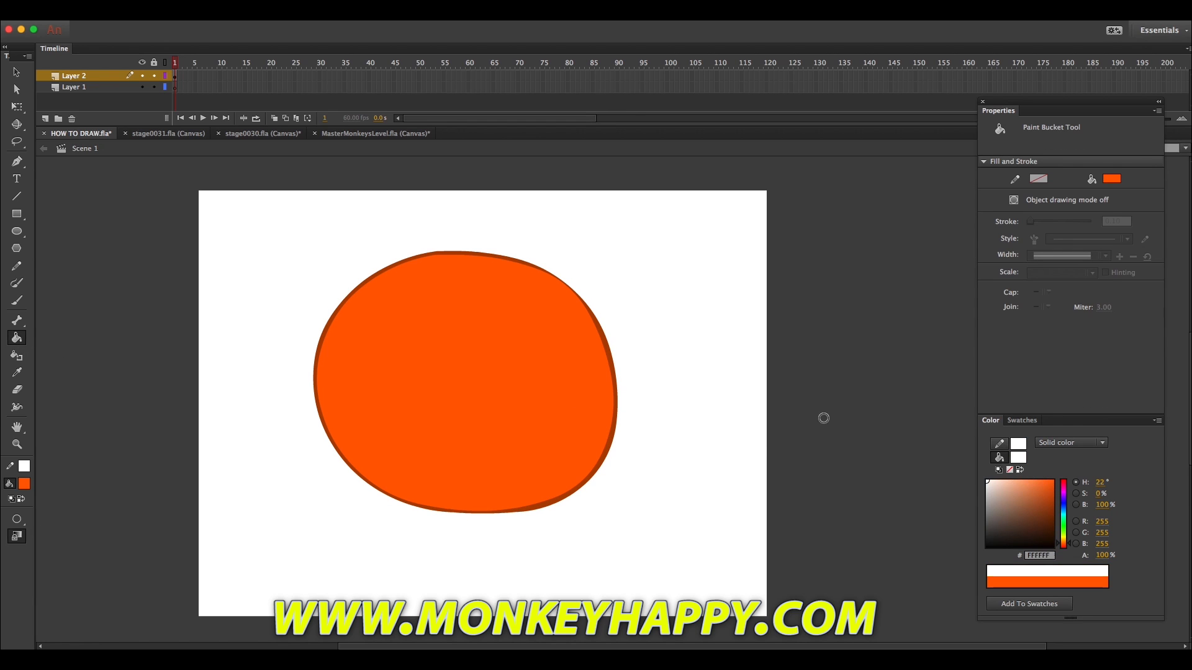
Step: Brush a white arc highlight along the inside of the body's upper edge and smooth it
key(b)
mouse_move(336, 426)
mouse_down()
mouse_move(336, 354)
mouse_move(377, 295)
mouse_move(464, 267)
mouse_move(544, 285)
mouse_move(591, 337)
mouse_up()
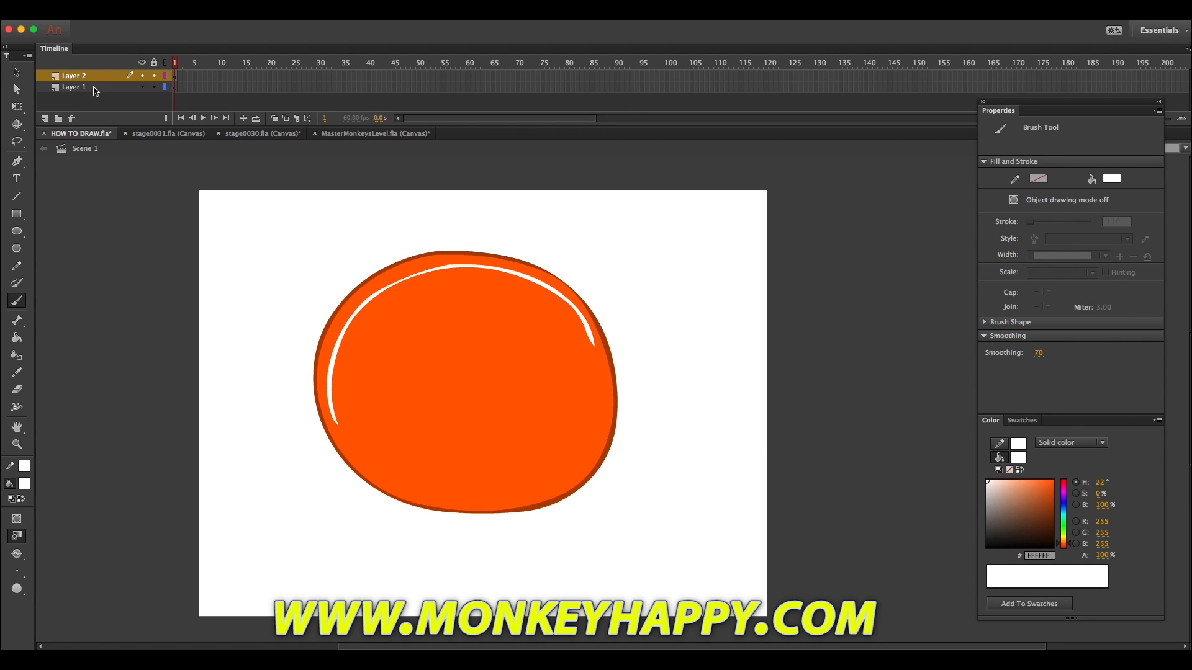
key(v)
click(574, 310)
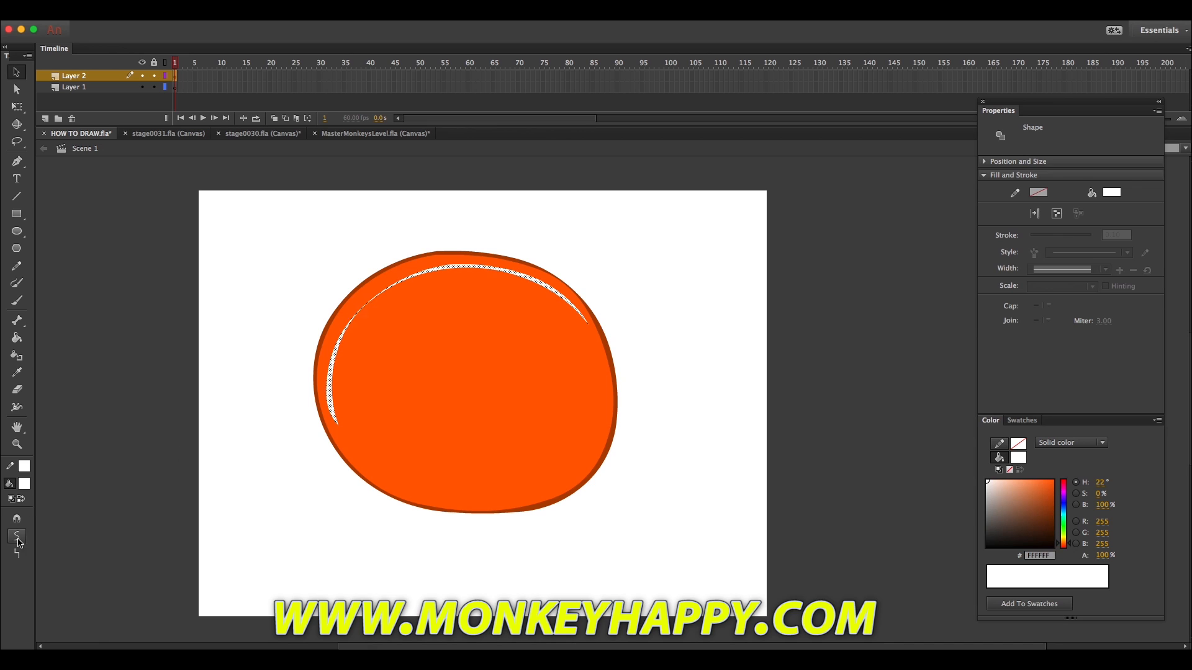
click(314, 274)
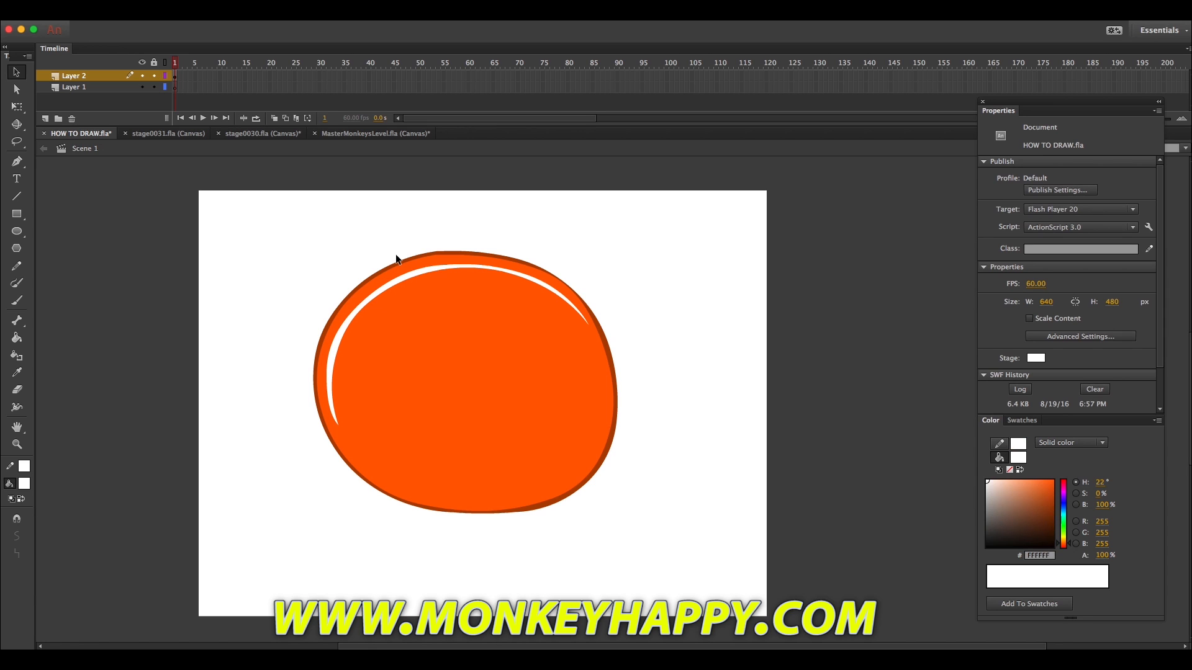
Step: Sample the brown outline colour and draw the right eye with a curved lower lid in a new group
click(17, 373)
click(411, 258)
key(super+g)
key(b)
mouse_move(494, 377)
mouse_down()
mouse_move(581, 366)
mouse_move(559, 336)
mouse_move(501, 372)
mouse_up()
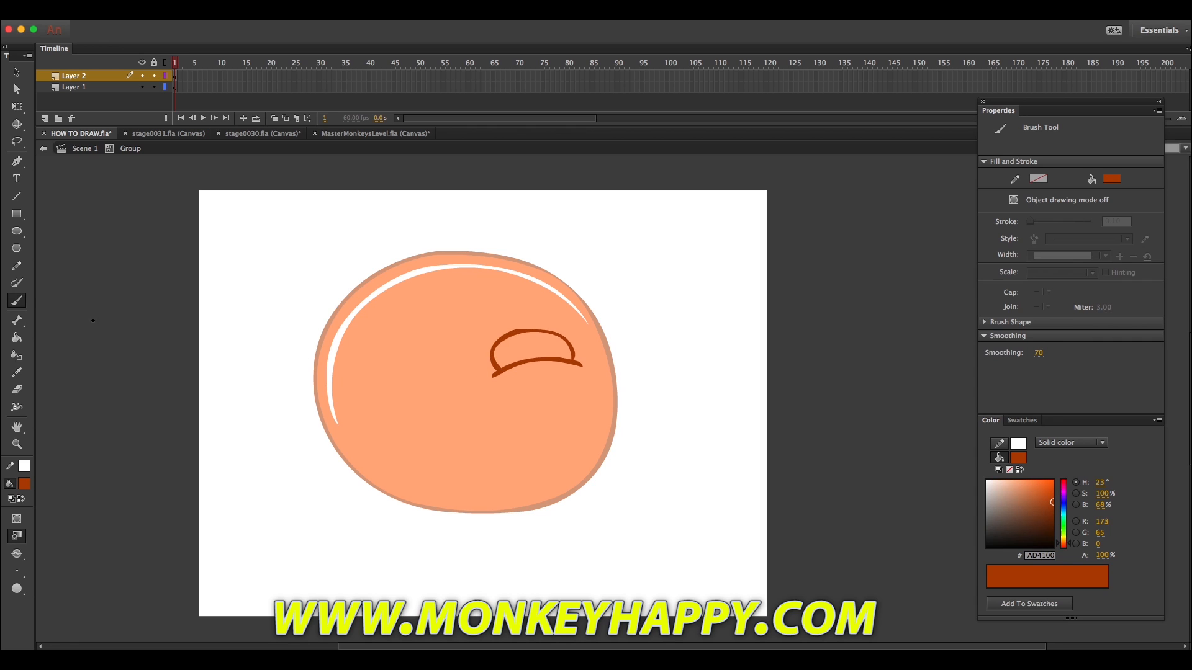
Step: Fill the right eye with white and smooth its outline
click(17, 339)
drag(989, 538, 985, 479)
click(532, 351)
key(v)
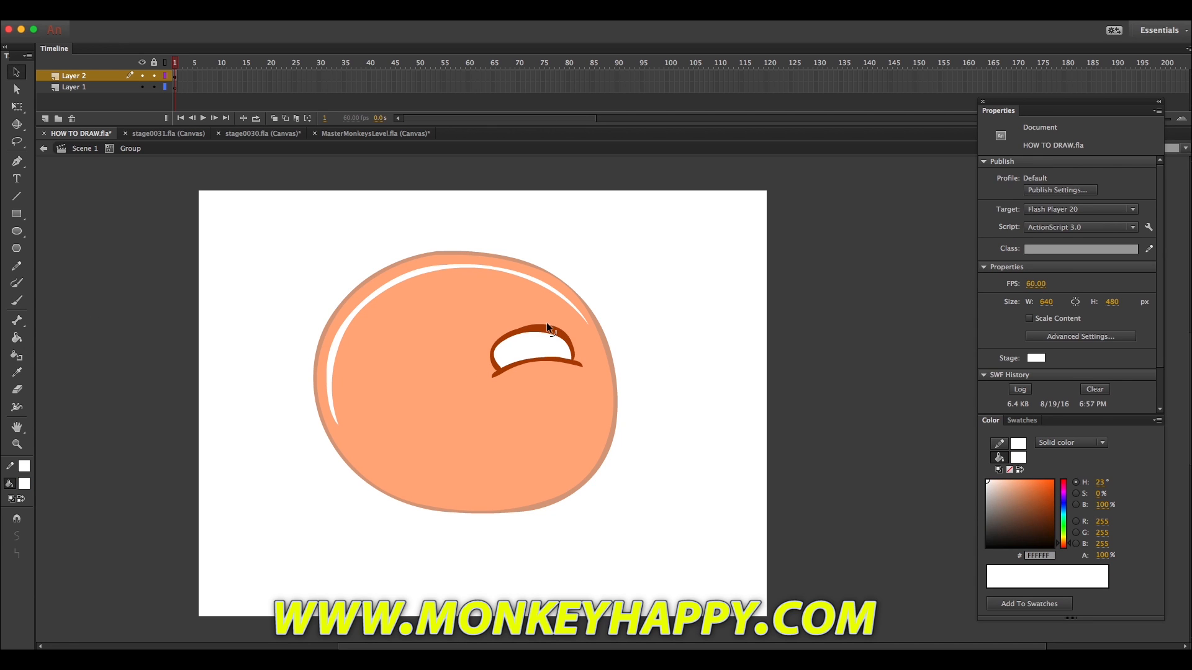
click(552, 359)
click(17, 537)
click(17, 536)
click(276, 231)
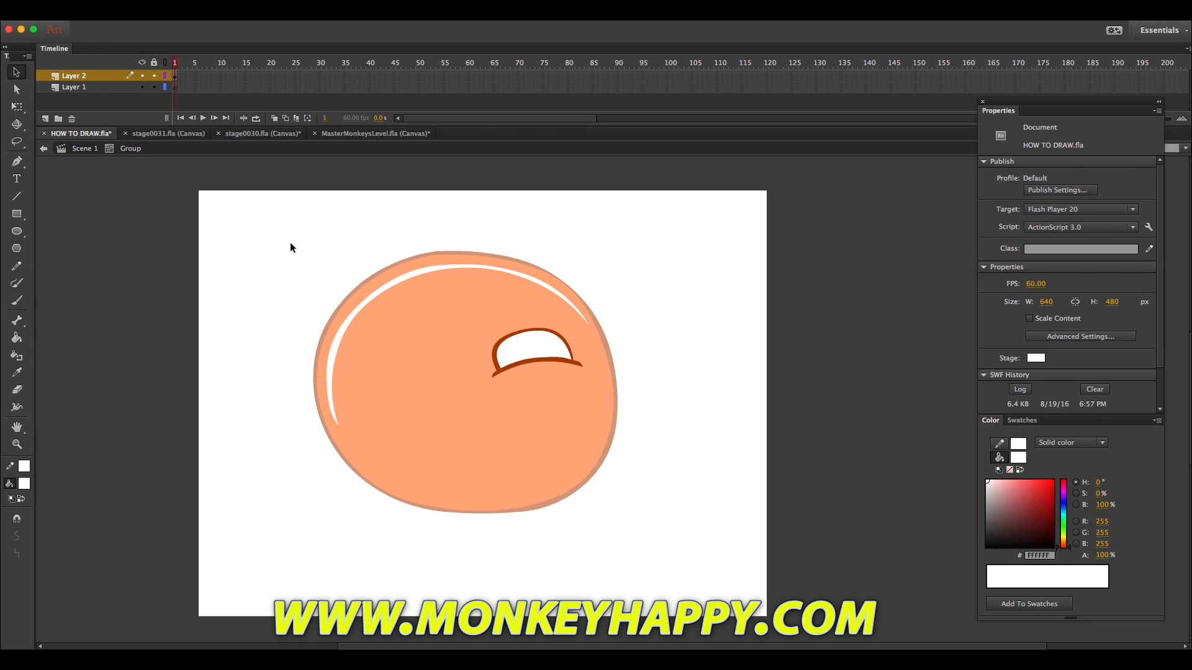
Step: Draw a matching left eye outline in the sampled brown and fill it with the right eye's white
click(16, 372)
click(548, 360)
key(b)
mouse_move(339, 359)
mouse_down()
mouse_move(411, 378)
mouse_move(410, 335)
mouse_move(353, 332)
mouse_move(355, 357)
mouse_up()
click(17, 372)
click(527, 349)
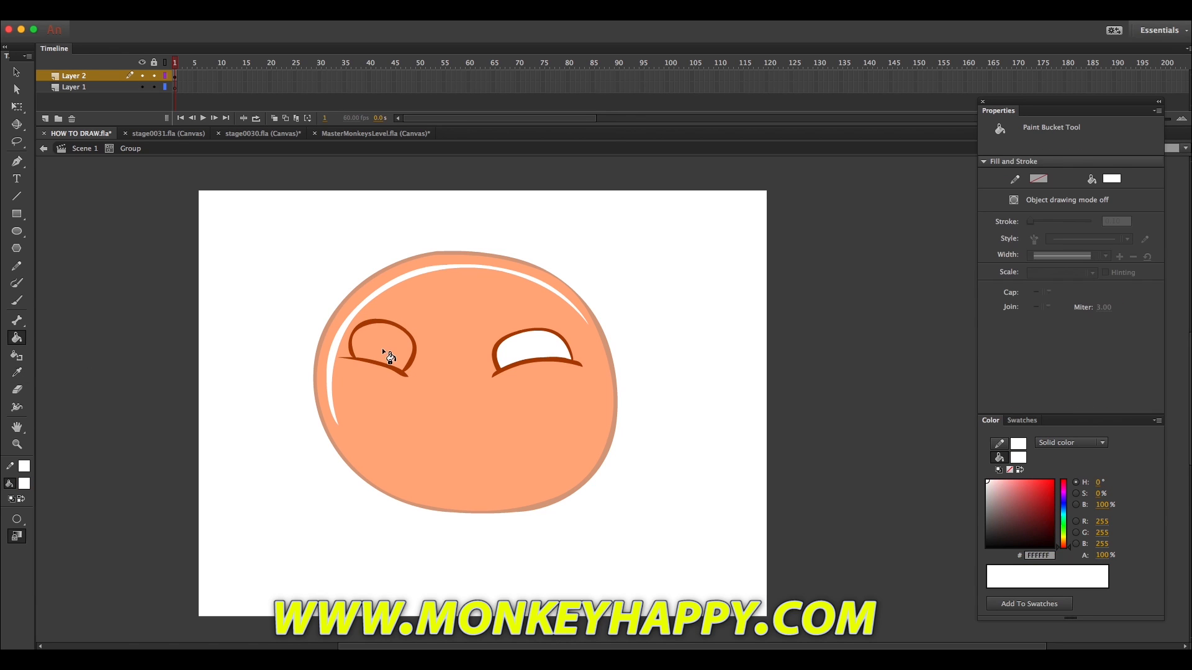
click(385, 355)
Step: Draw black pupils on the inner sides of both eyes in a new group and fill them with black
key(super+g)
click(987, 547)
key(b)
mouse_move(376, 341)
mouse_down()
mouse_move(409, 347)
mouse_move(391, 339)
mouse_up()
key(super+z)
drag(527, 348, 502, 343)
key(k)
click(397, 350)
click(512, 351)
Step: Paint a small white glint on each pupil with a larger brush and return to the eyes group
click(19, 520)
click(3, 514)
key(b)
click(21, 584)
click(18, 572)
click(46, 639)
click(24, 484)
click(70, 314)
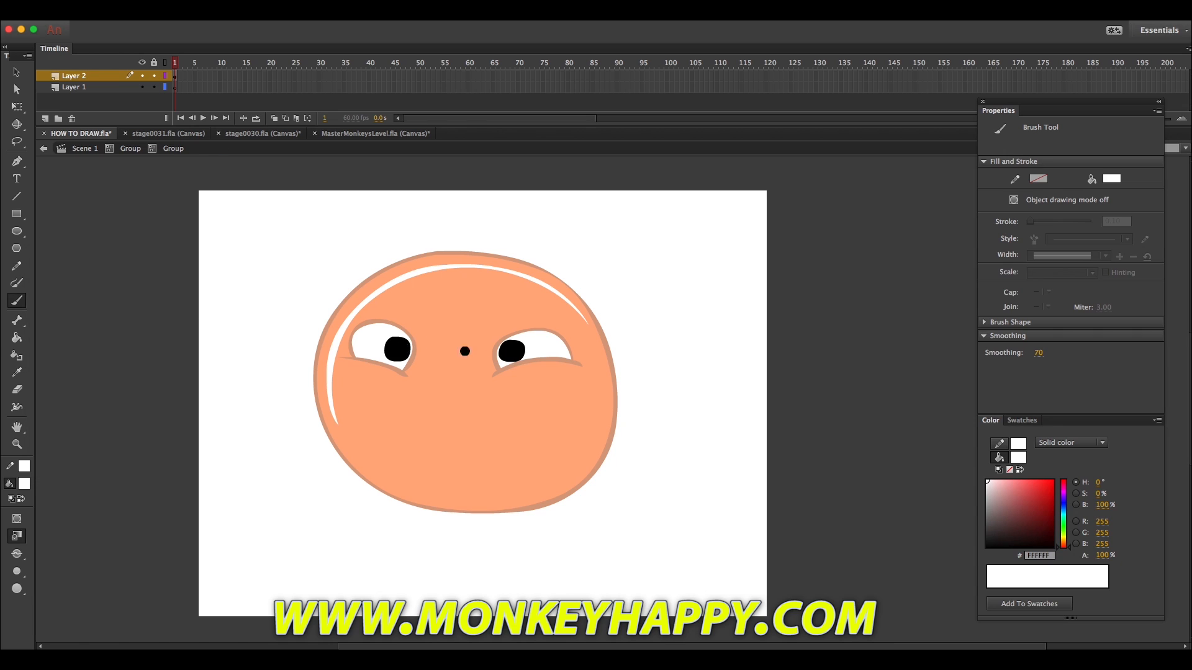
key(super+g)
key(super+z)
click(508, 348)
click(133, 148)
Step: Brush thin white highlights beneath both lower eyelids, smooth them and return to the main scene
click(17, 73)
key(b)
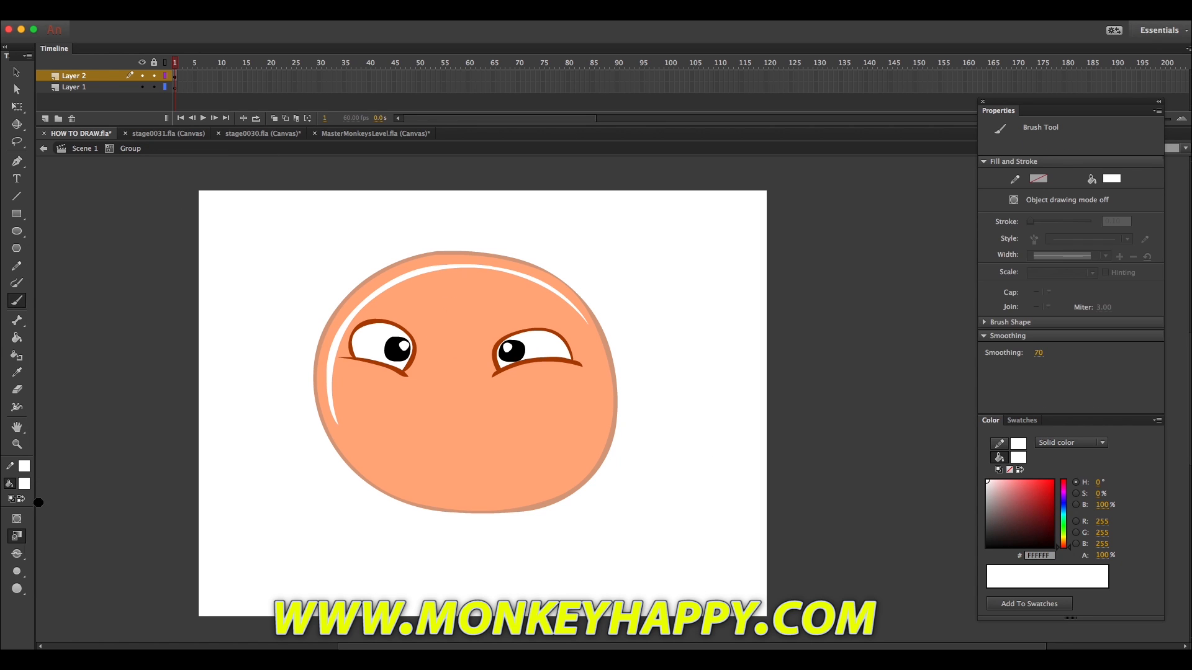
click(14, 574)
click(25, 568)
click(17, 73)
click(378, 369)
click(17, 536)
click(551, 369)
click(17, 536)
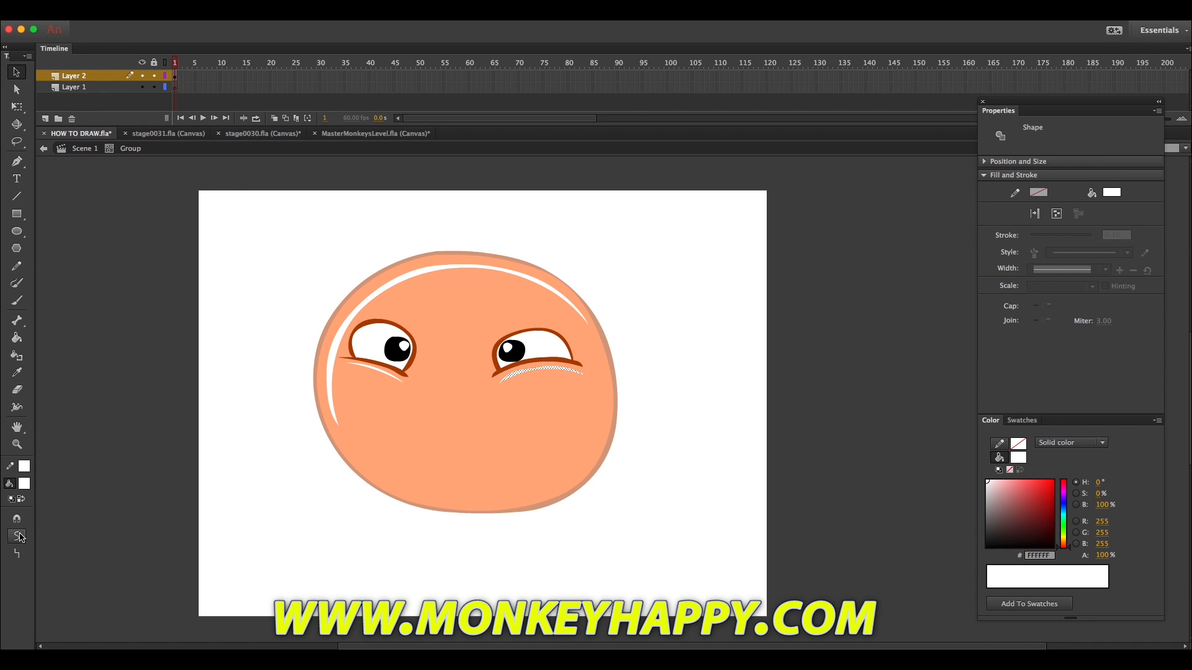
double_click(177, 277)
Step: Draw a small arched nose between the eyes in the sampled brown, in a separate group
click(17, 372)
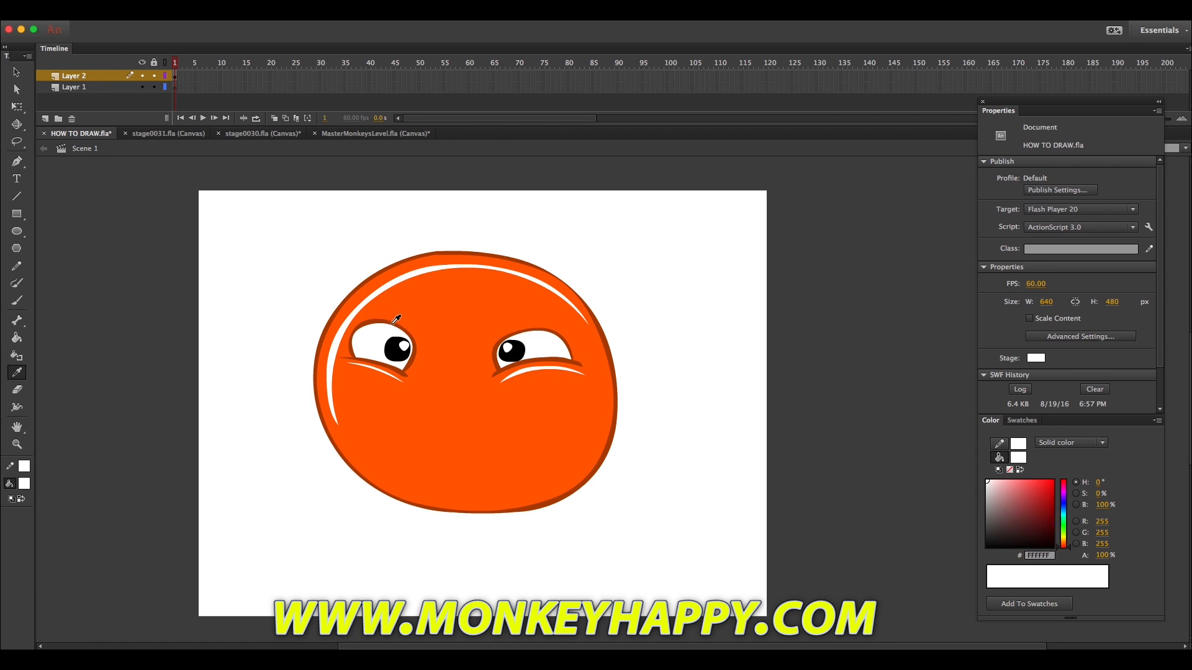
click(412, 355)
double_click(423, 366)
key(b)
mouse_move(428, 352)
mouse_down()
mouse_move(474, 352)
mouse_move(475, 375)
mouse_move(455, 360)
mouse_up()
key(ctrl+z)
key(ctrl+z)
key(ctrl+z)
Step: Brush a thin white highlight along the underside of the nose arch
click(987, 481)
key(ctrl+z)
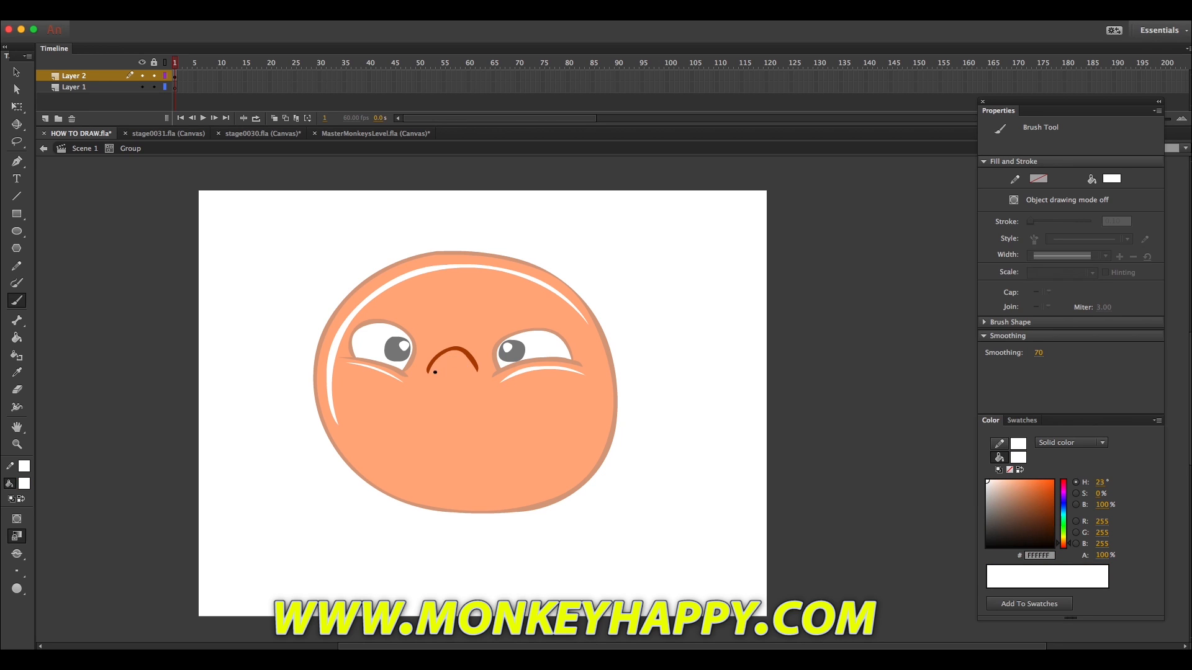
key(v)
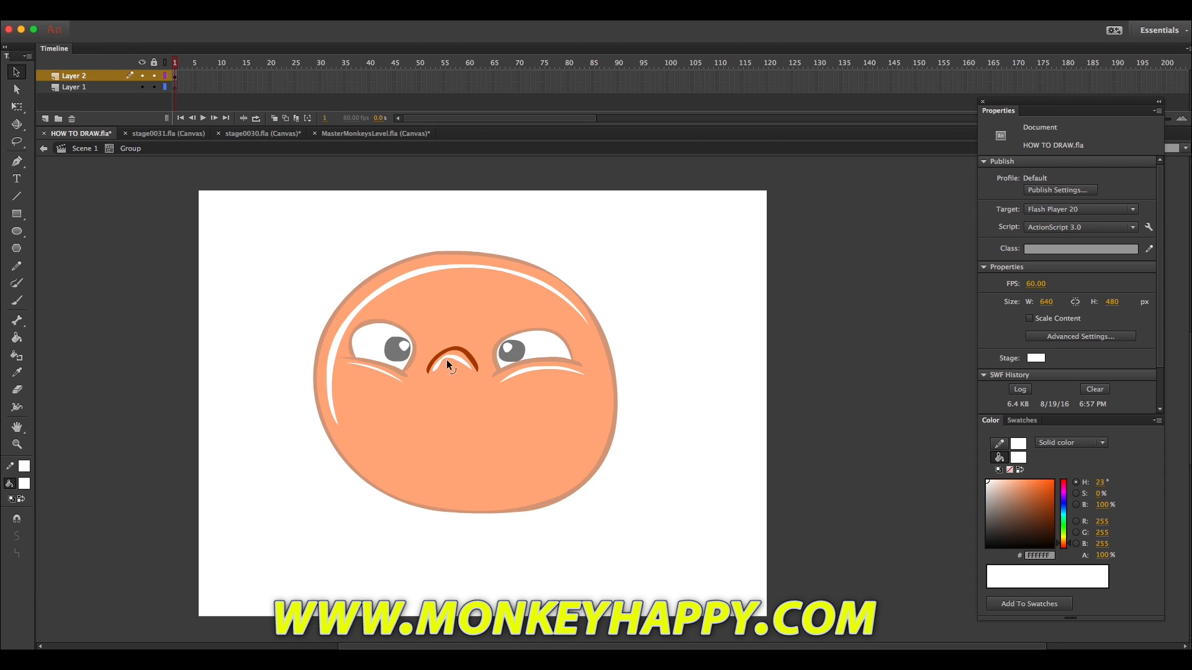
double_click(447, 360)
Step: Flatten the nose group slightly from its upper edge with Free Transform
click(467, 352)
click(292, 244)
click(467, 352)
key(q)
drag(452, 346, 452, 351)
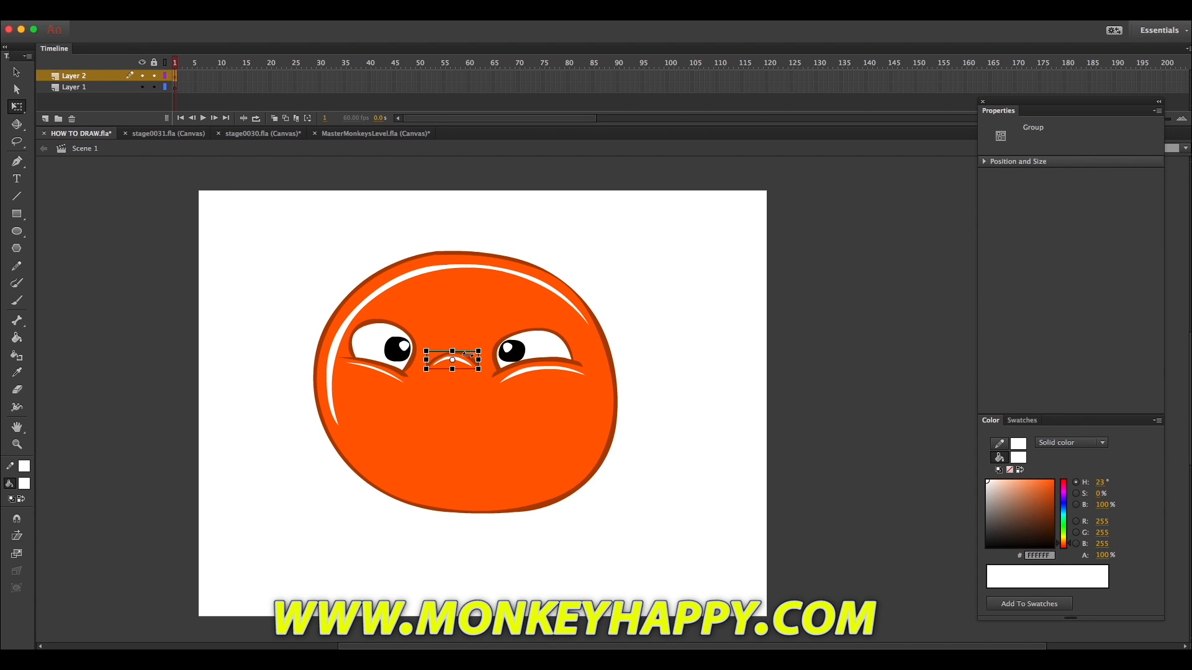
click(619, 275)
Step: Draw a pants outline around the lower half of the body in dark purple #4E4991, in a new group
key(ctrl+g)
click(1066, 506)
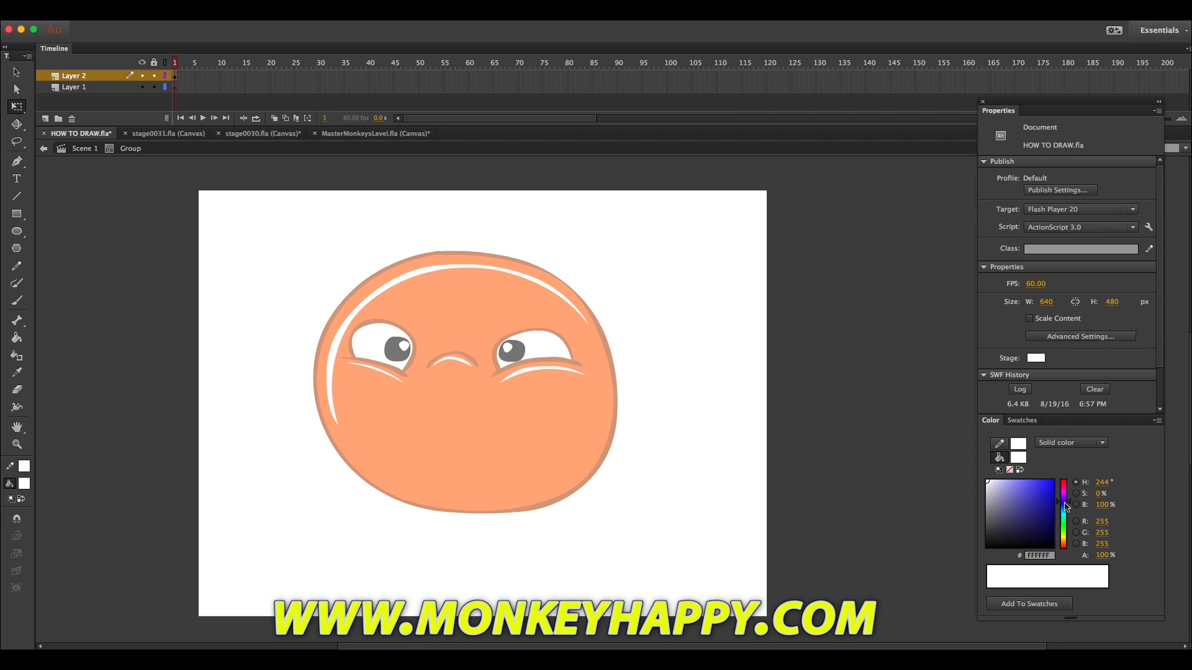
click(1020, 510)
key(b)
drag(312, 381, 367, 405)
key(ctrl+z)
mouse_move(314, 360)
mouse_down()
mouse_move(383, 393)
mouse_move(486, 401)
mouse_move(574, 388)
mouse_move(614, 359)
mouse_up()
key(ctrl+z)
mouse_move(312, 386)
mouse_down()
mouse_move(340, 466)
mouse_move(427, 516)
mouse_move(539, 518)
mouse_move(611, 468)
mouse_move(626, 382)
mouse_move(617, 359)
mouse_up()
Step: Smooth the pants outline and fill the pants with a medium purple
key(v)
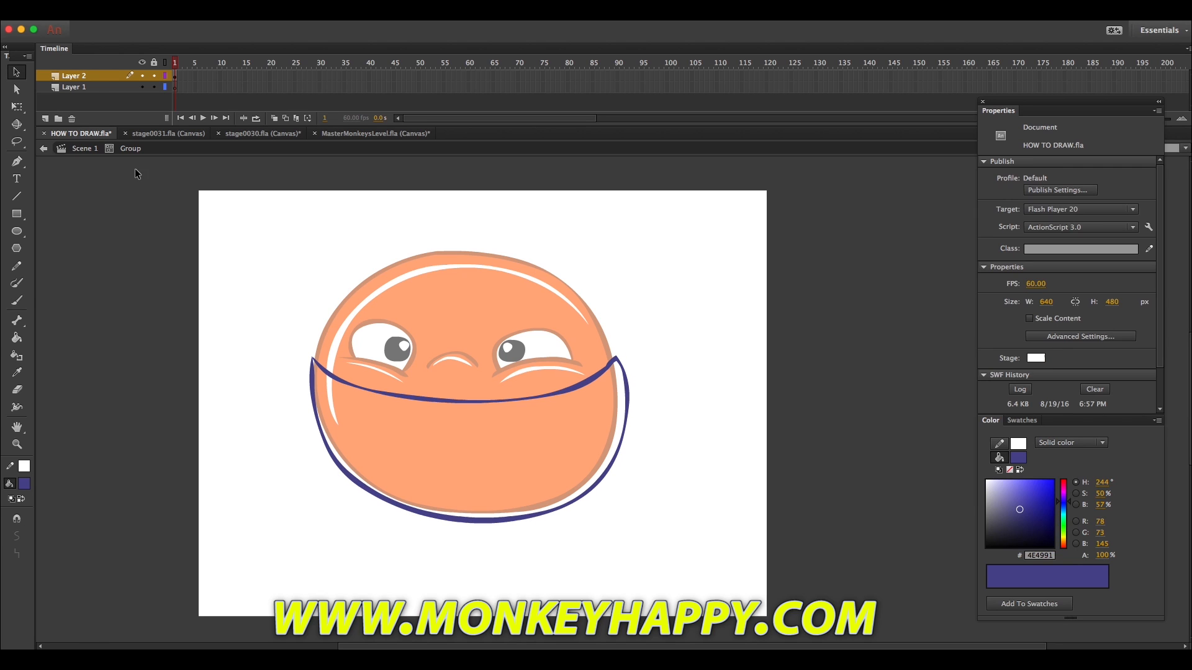
click(314, 362)
click(16, 536)
click(179, 380)
key(k)
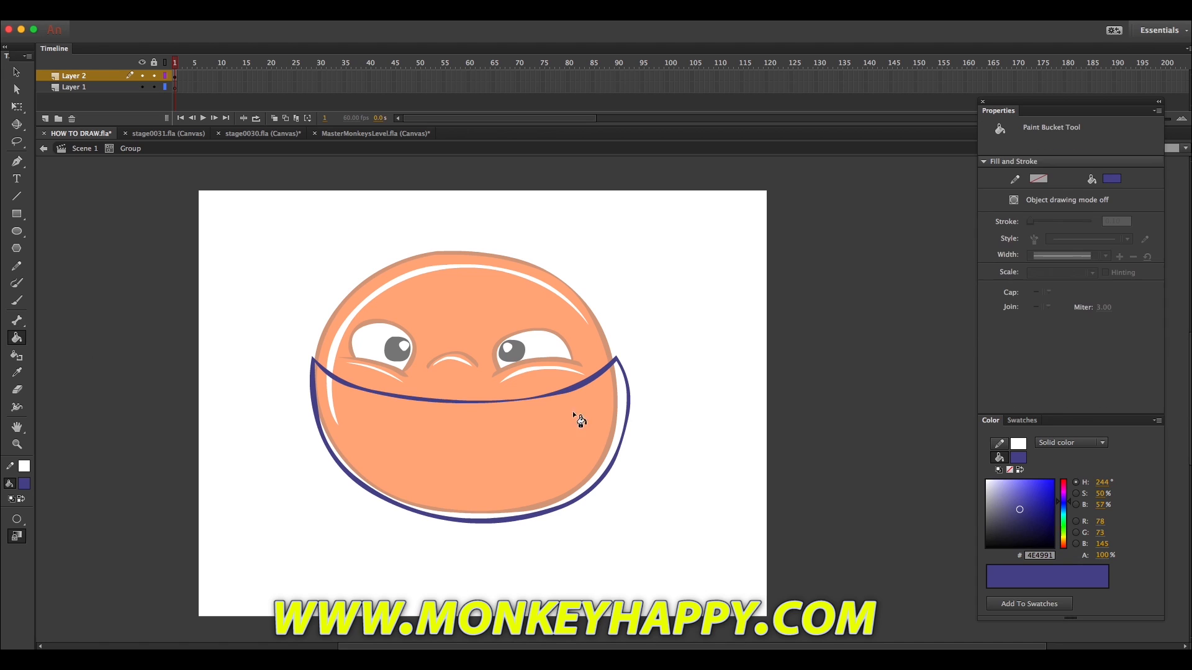
click(1014, 497)
click(534, 456)
Step: Pencil a curved guide line across the waist and a series of curved vertical stripe guides down the pants
click(17, 266)
mouse_move(347, 351)
mouse_down()
mouse_move(371, 517)
mouse_move(350, 473)
mouse_move(374, 514)
mouse_move(610, 343)
mouse_up()
key(super+z)
drag(391, 339, 380, 500)
key(super+z)
drag(372, 362, 398, 508)
drag(405, 352, 436, 519)
drag(447, 369, 473, 523)
drag(496, 379, 506, 522)
drag(528, 352, 515, 524)
key(super+z)
drag(541, 397, 526, 520)
mouse_move(551, 519)
mouse_down()
mouse_move(557, 336)
mouse_move(534, 525)
mouse_move(579, 505)
mouse_move(580, 331)
mouse_up()
key(super+z)
Step: Fill alternating stripes of the pants with the lighter purple #9A95D9
key(i)
click(384, 419)
click(1007, 491)
click(345, 438)
click(399, 448)
click(486, 458)
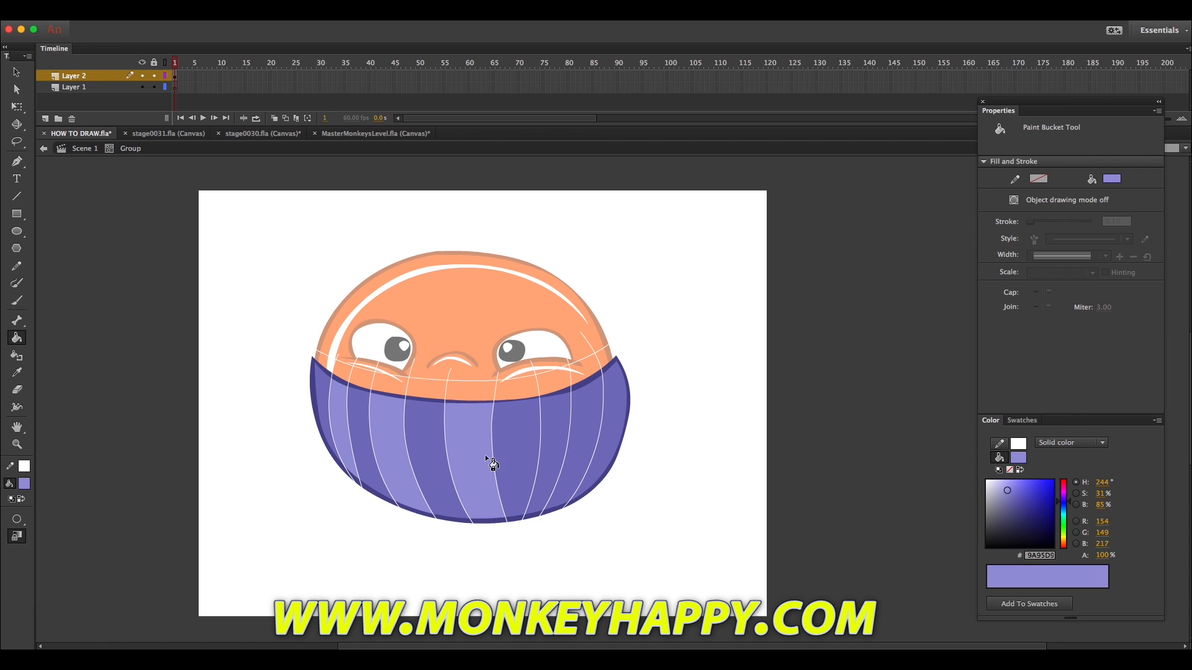
click(554, 450)
click(594, 463)
Step: Delete the white stripe guide lines and smooth the pants' dark outline
key(v)
double_click(370, 400)
key(Delete)
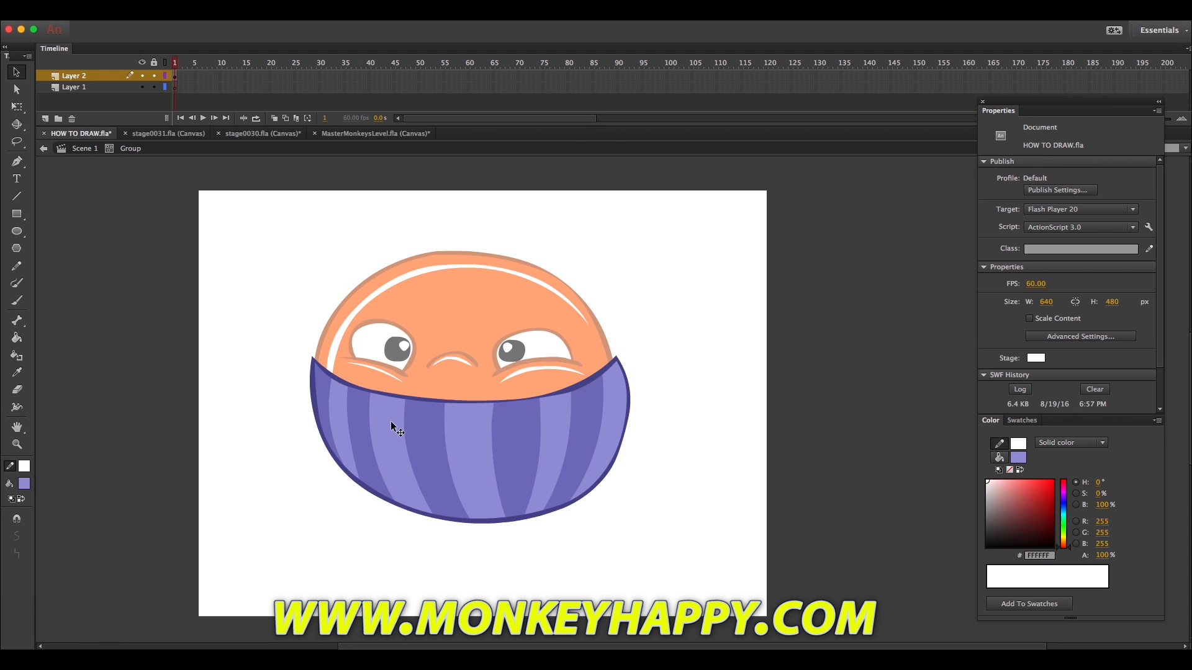
click(629, 415)
click(17, 537)
click(17, 537)
click(17, 536)
click(273, 449)
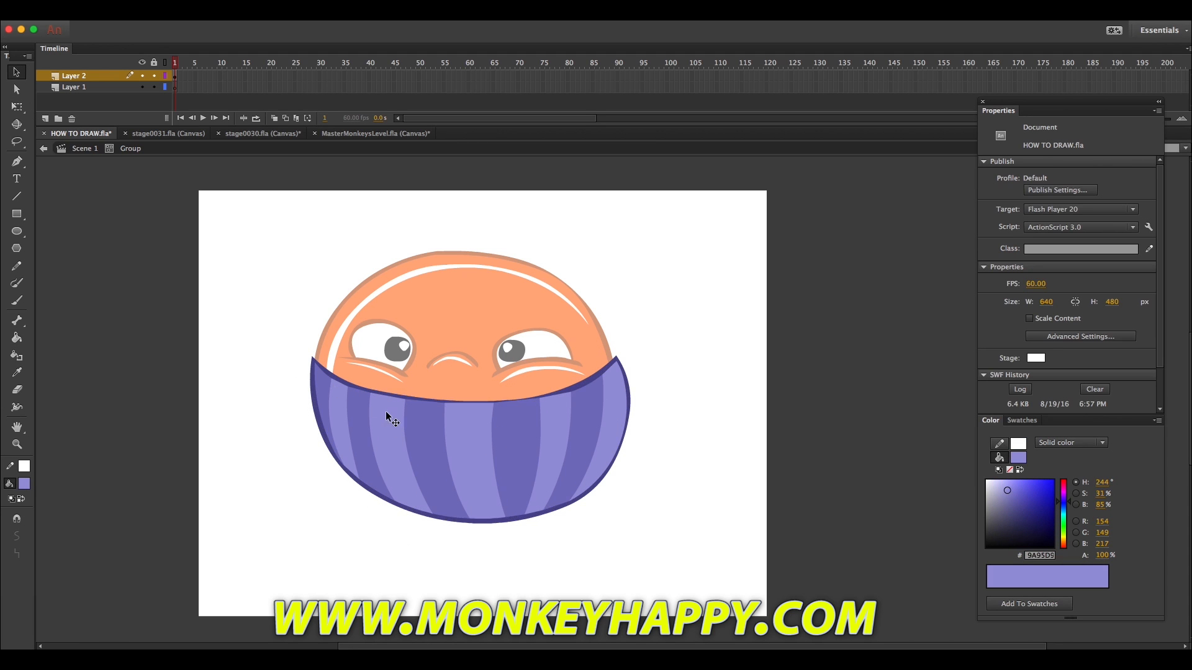
Step: Paint a curved white highlight below the waistband in a nested group, refine its ends and return to the pants group
key(super+g)
key(b)
click(25, 483)
click(33, 335)
mouse_move(316, 378)
mouse_down()
mouse_move(431, 415)
mouse_move(573, 403)
mouse_move(621, 370)
mouse_up()
key(v)
key(super+z)
key(super+z)
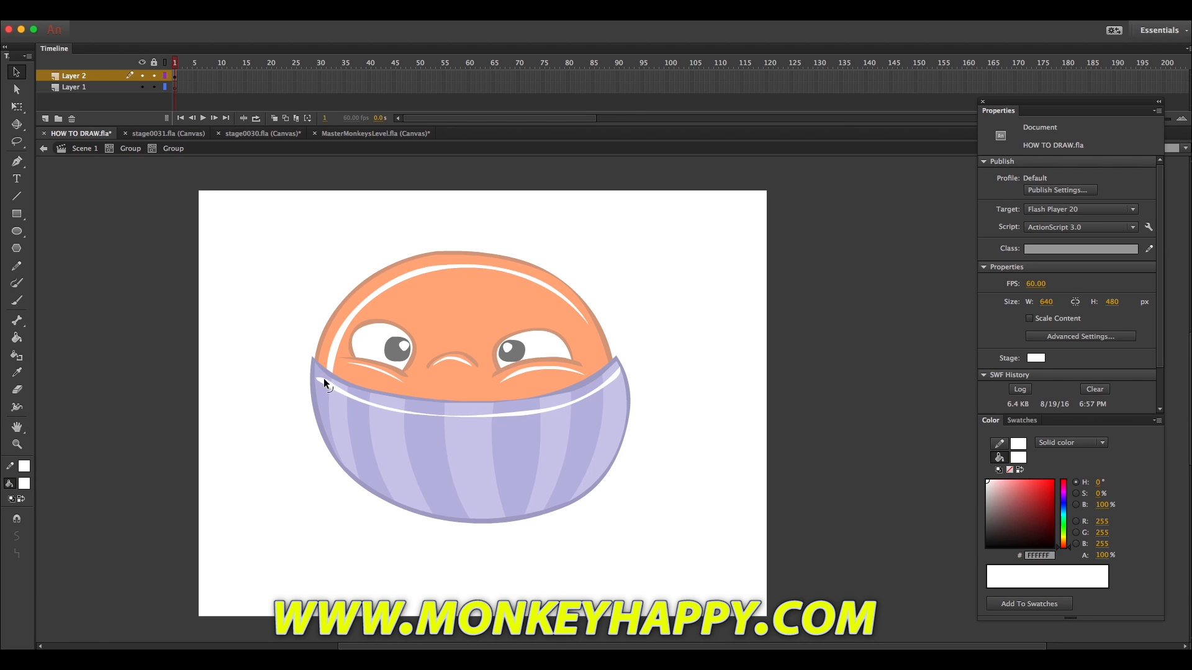
drag(620, 371, 617, 371)
click(473, 416)
key(q)
click(123, 150)
Step: Sample the dark purple outline and draw a small bent leg with a foot below the pants' left side, in a new group
click(24, 370)
click(327, 372)
key(super+g)
key(b)
mouse_move(329, 481)
mouse_down()
mouse_move(325, 525)
mouse_move(352, 522)
mouse_move(326, 481)
mouse_up()
Step: Fill the leg and foot with the pants' medium purple, #6963BB
click(18, 371)
click(359, 422)
click(17, 339)
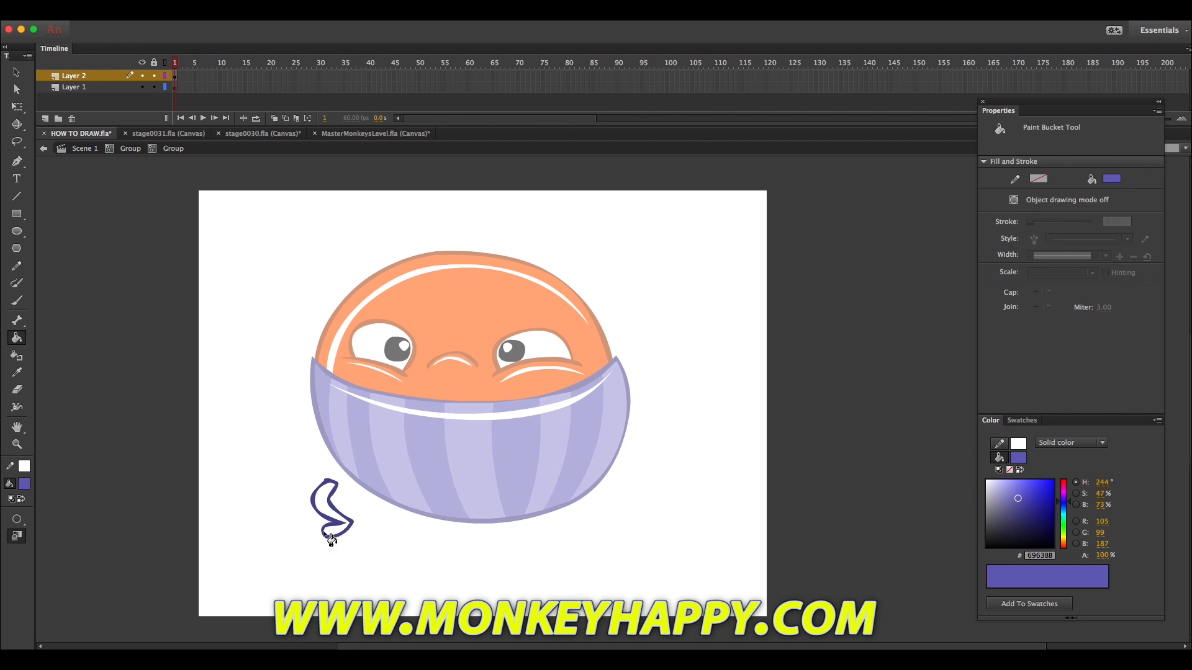
click(327, 531)
Step: Brush thin white highlights on the leg and foot, then return to the pants group
key(b)
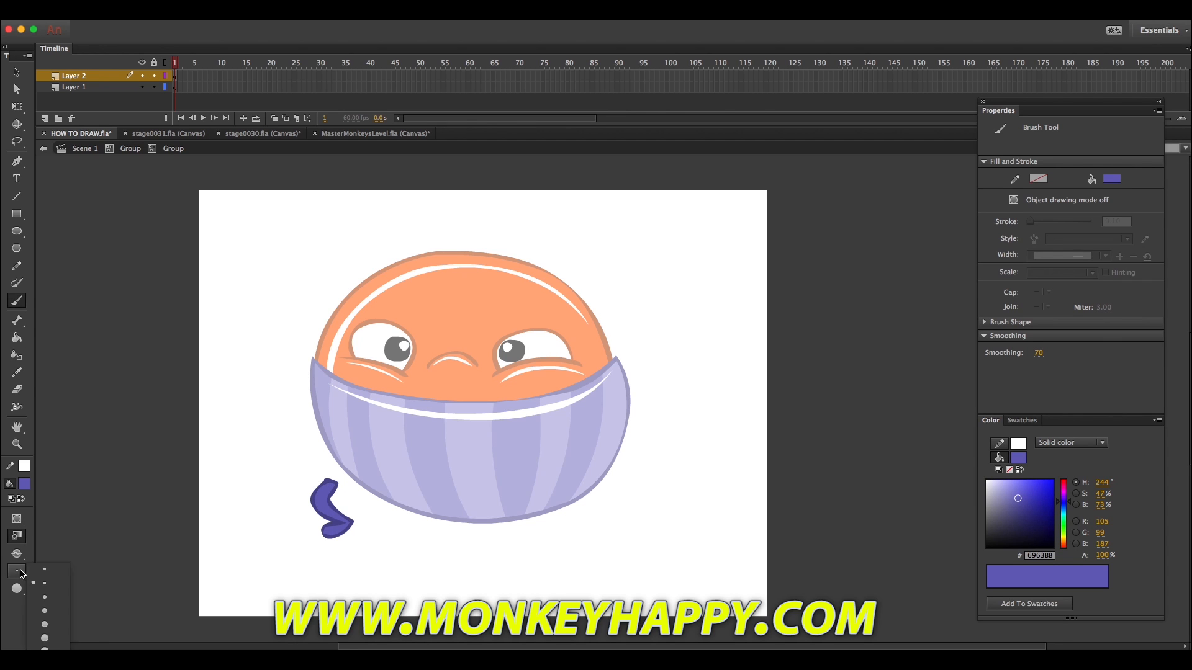
drag(1028, 506, 986, 480)
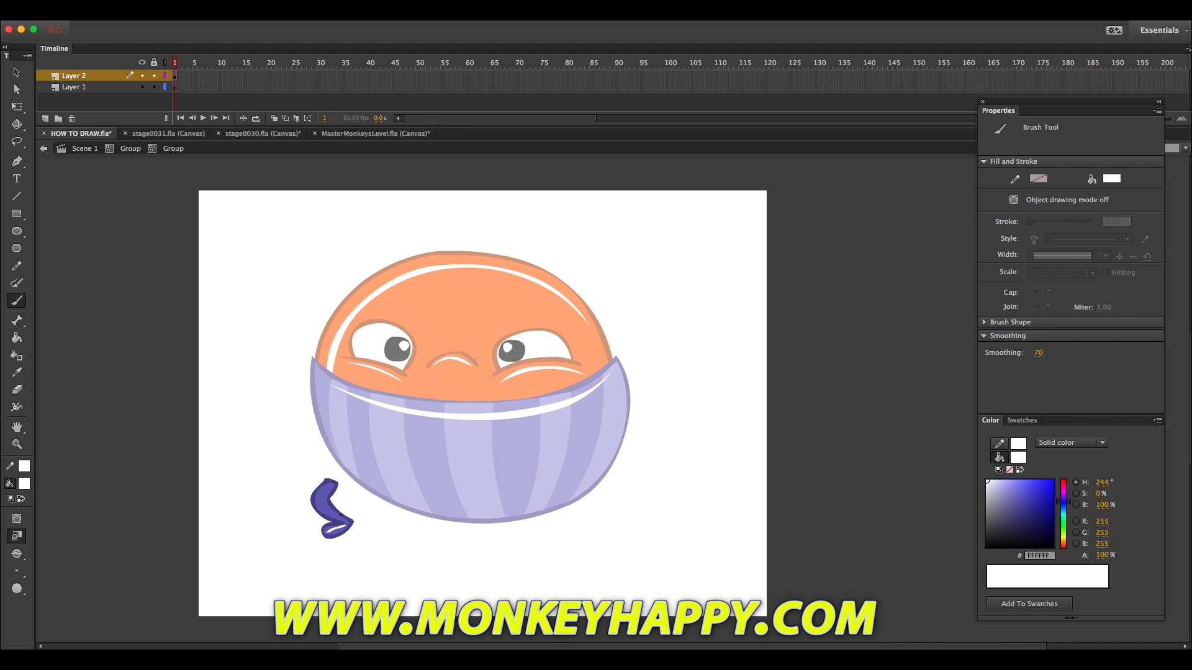
key(v)
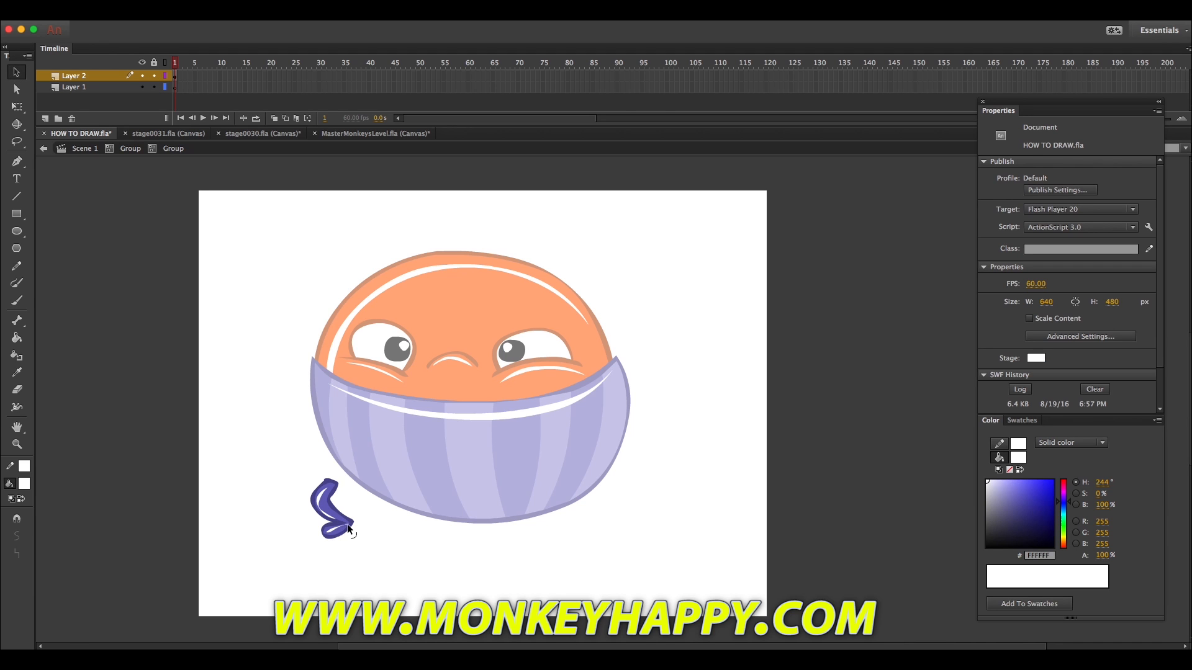
drag(369, 553, 264, 451)
double_click(265, 451)
Step: Move the leg under the pants' lower left edge and convert the remaining pants artwork to a movie clip named pants
key(q)
drag(329, 509, 370, 510)
key(super+a)
shift+click(362, 514)
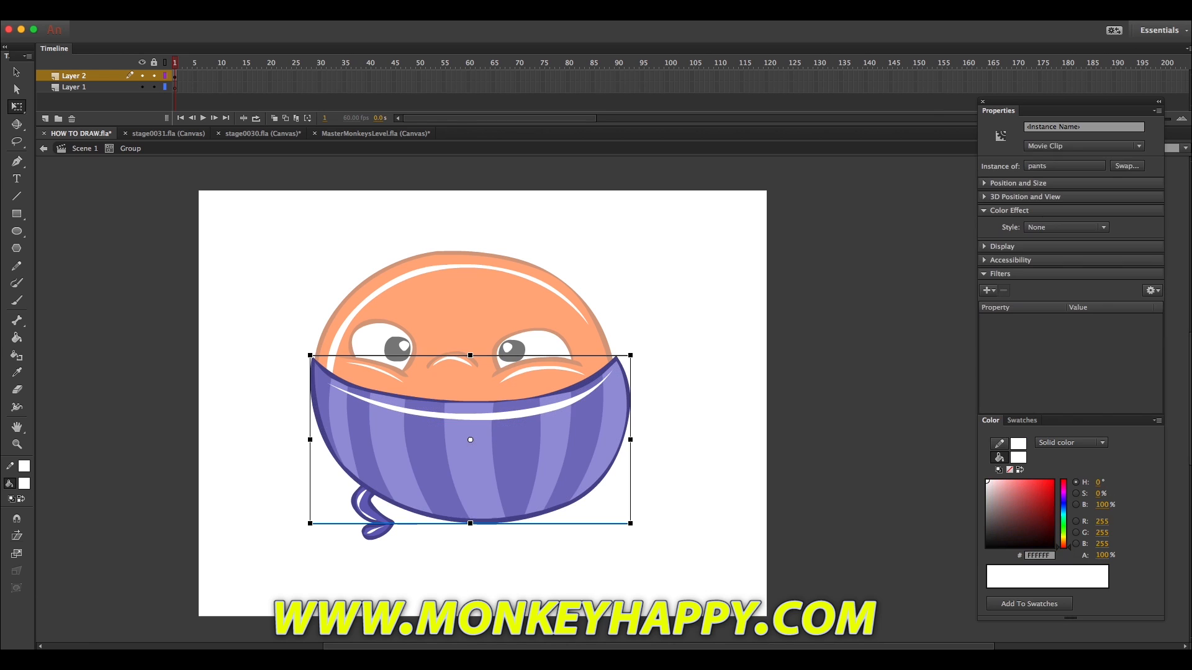
Step: Duplicate the leg, place the copy under the pants' lower right edge and send it behind the pants
click(362, 503)
drag(362, 503, 567, 504)
key(shift+Left)
key(super+shift+Down)
key(Down)
key(Down)
key(shift+Down)
key(shift+Up)
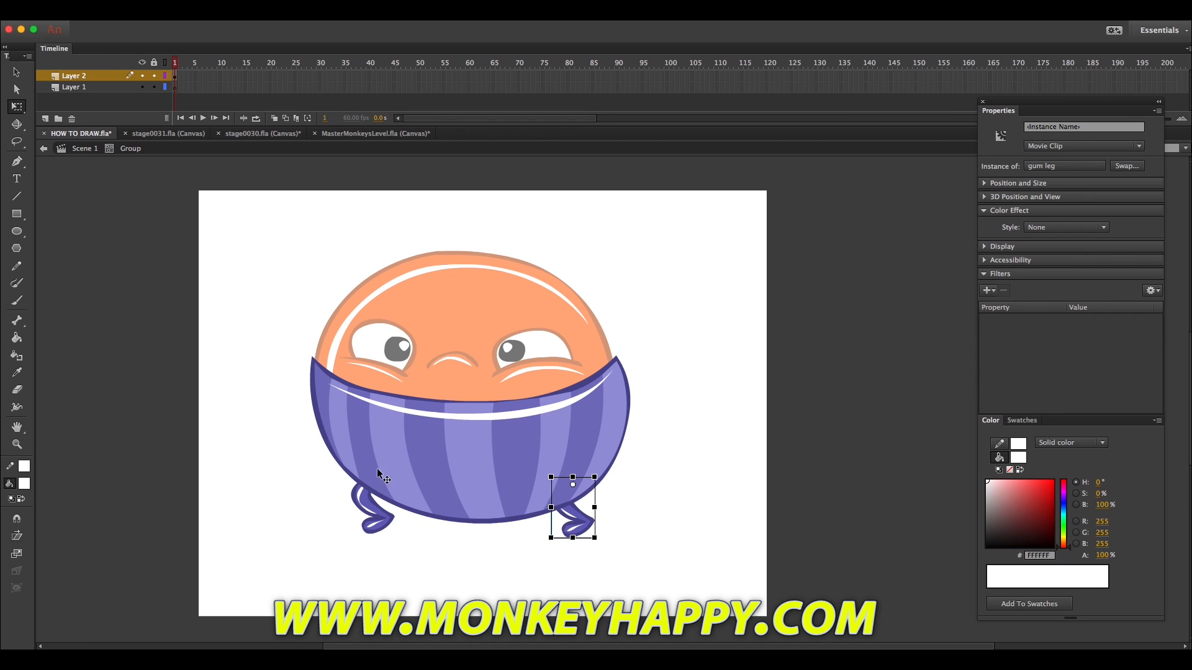
Step: Draw a wide black oval ground shadow beneath both feet and send it behind the legs
click(16, 231)
drag(300, 501, 637, 586)
click(17, 72)
click(329, 541)
drag(329, 542, 336, 529)
click(240, 20)
click(253, 46)
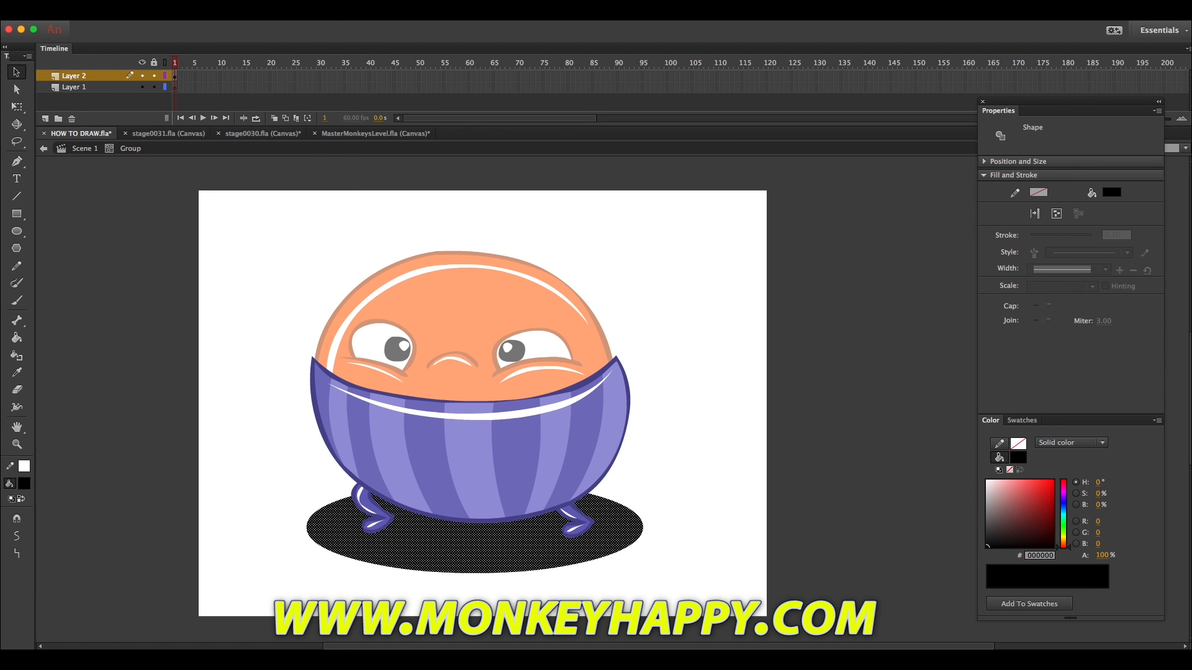
key(ctrl+shift+Down)
Step: Save the document and return to editing the pants group
click(128, 311)
key(ctrl+s)
double_click(303, 274)
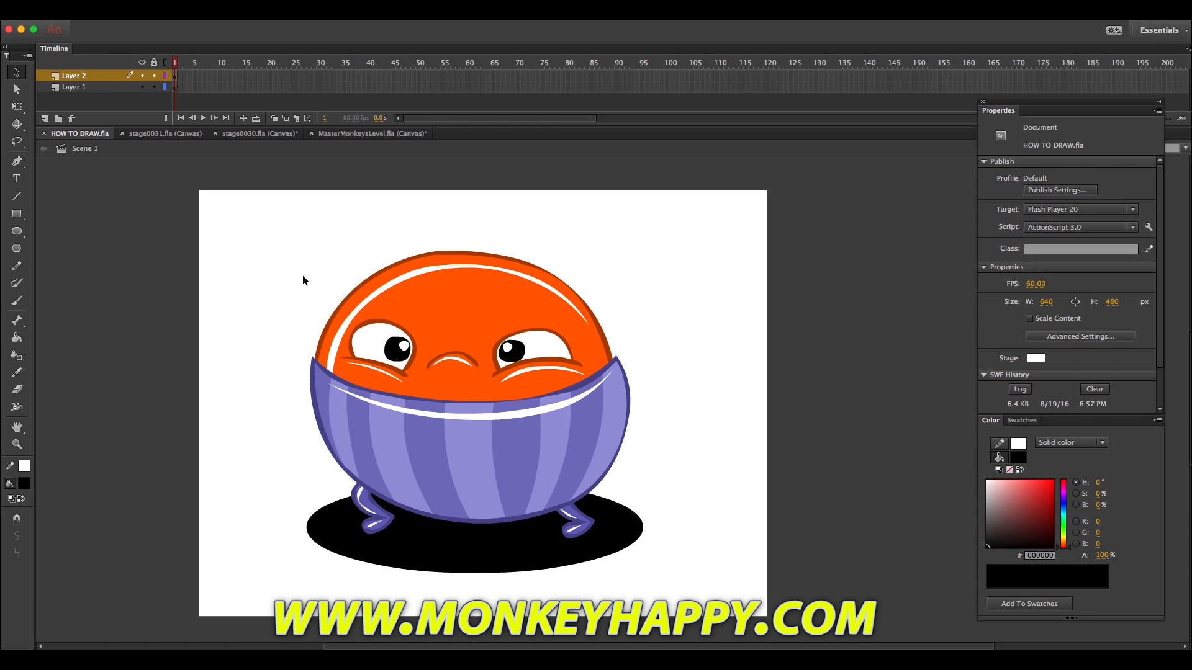
key(ctrl+z)
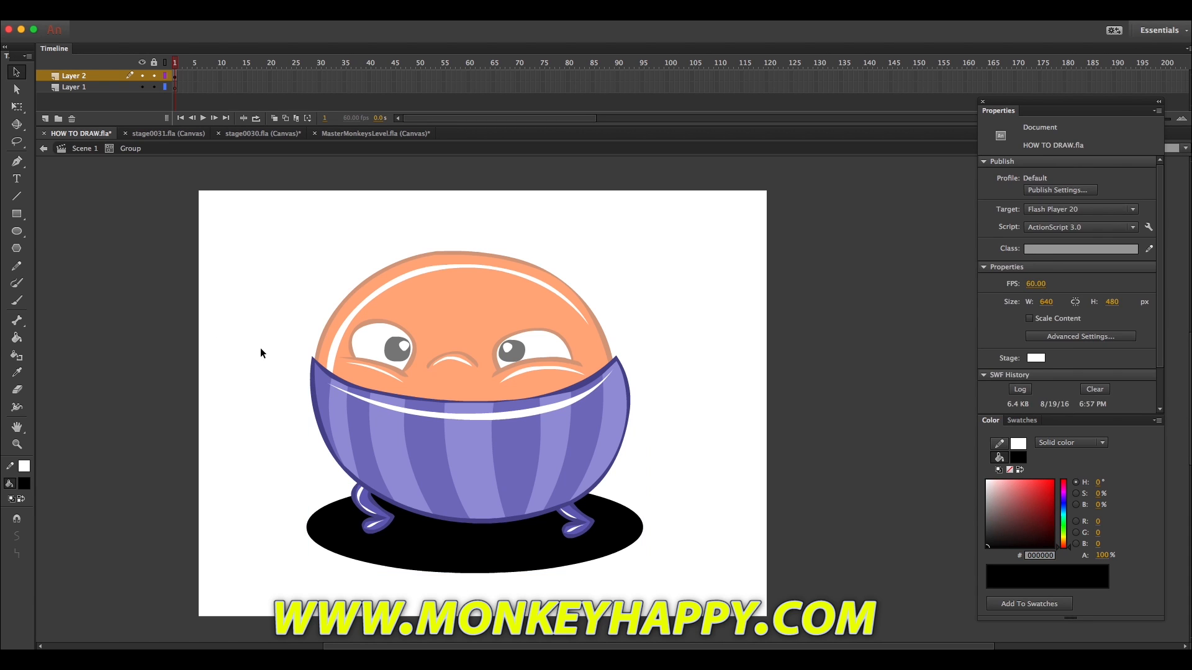
click(16, 266)
click(17, 196)
click(17, 372)
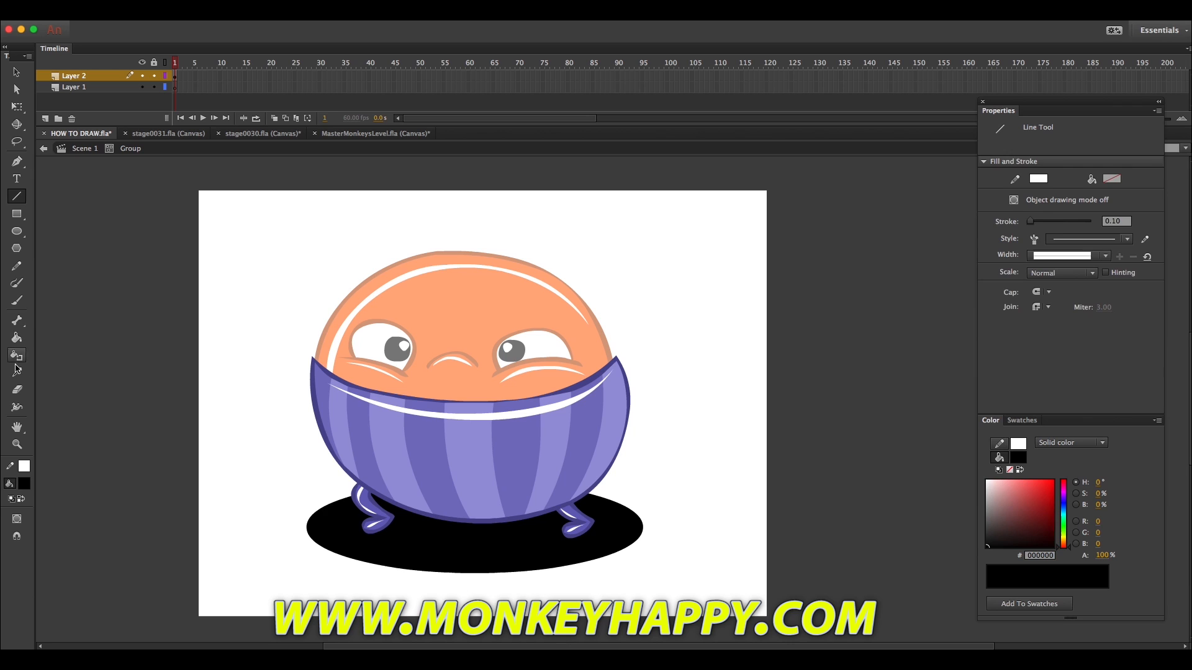
click(18, 267)
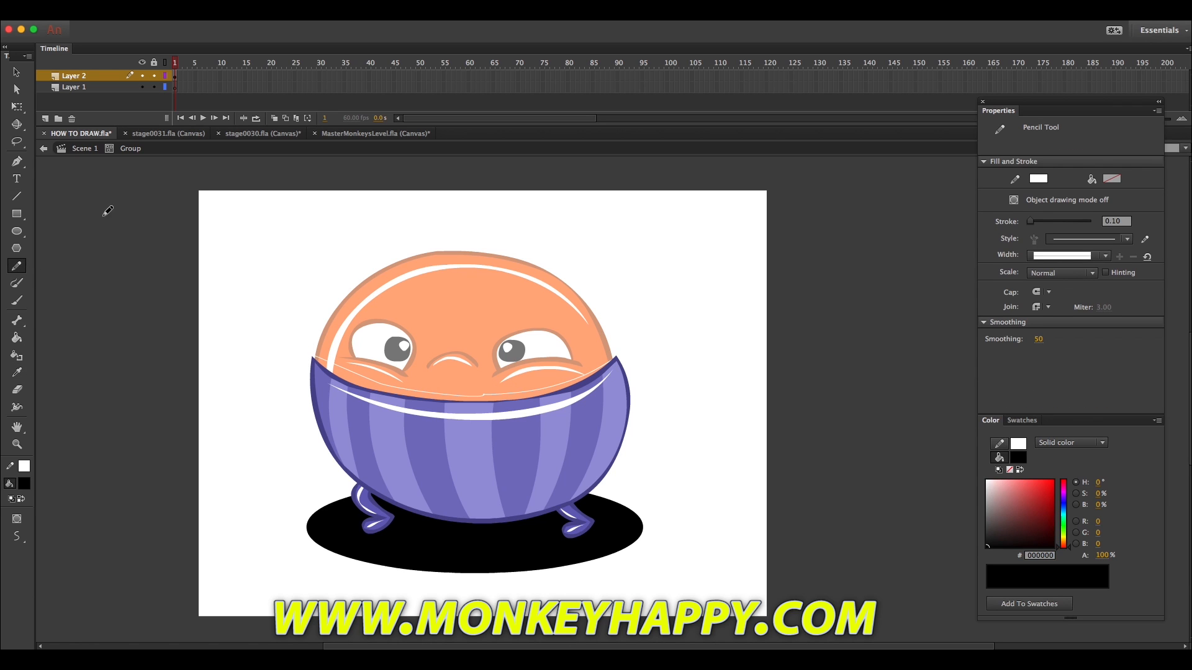
key(v)
click(504, 398)
click(454, 405)
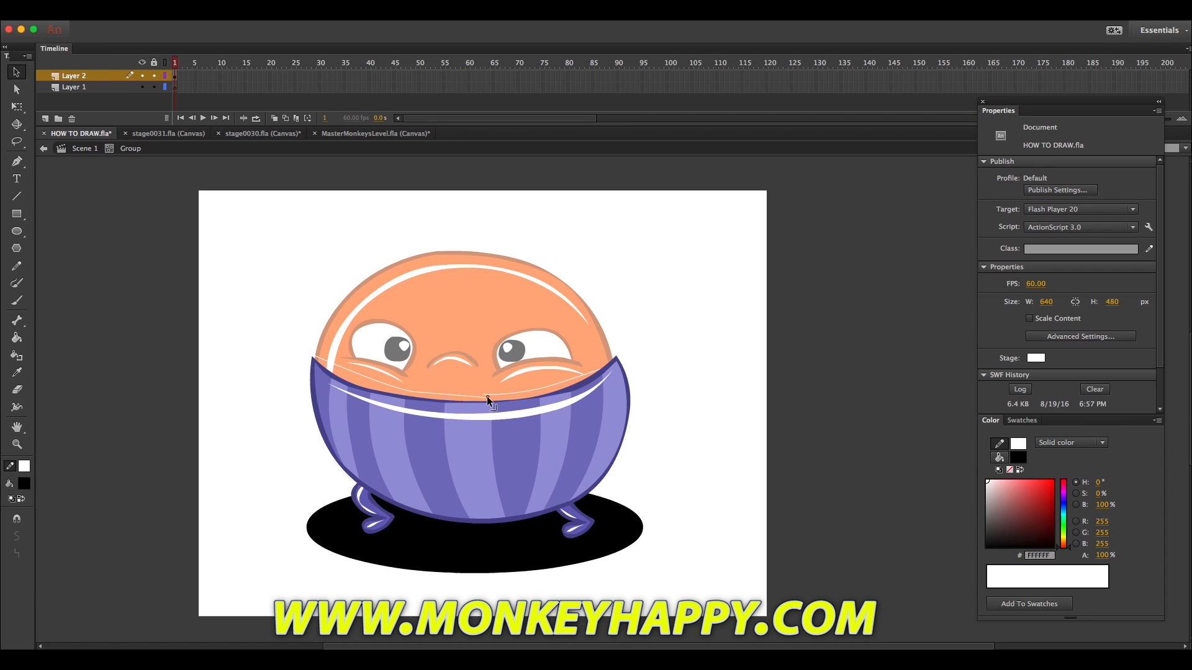
click(464, 393)
click(16, 266)
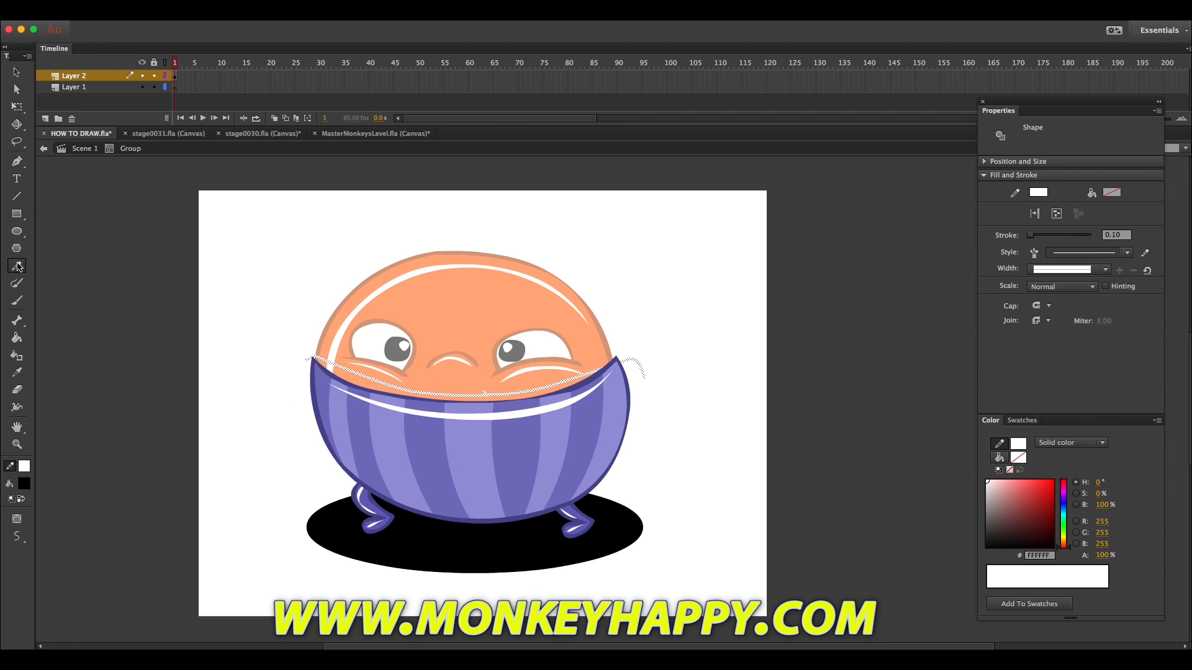
key(v)
key(super+x)
Step: Inside the pants symbol, pencil a curve above the waistband, fill the gap below it with black and delete the guide line
double_click(334, 373)
key(y)
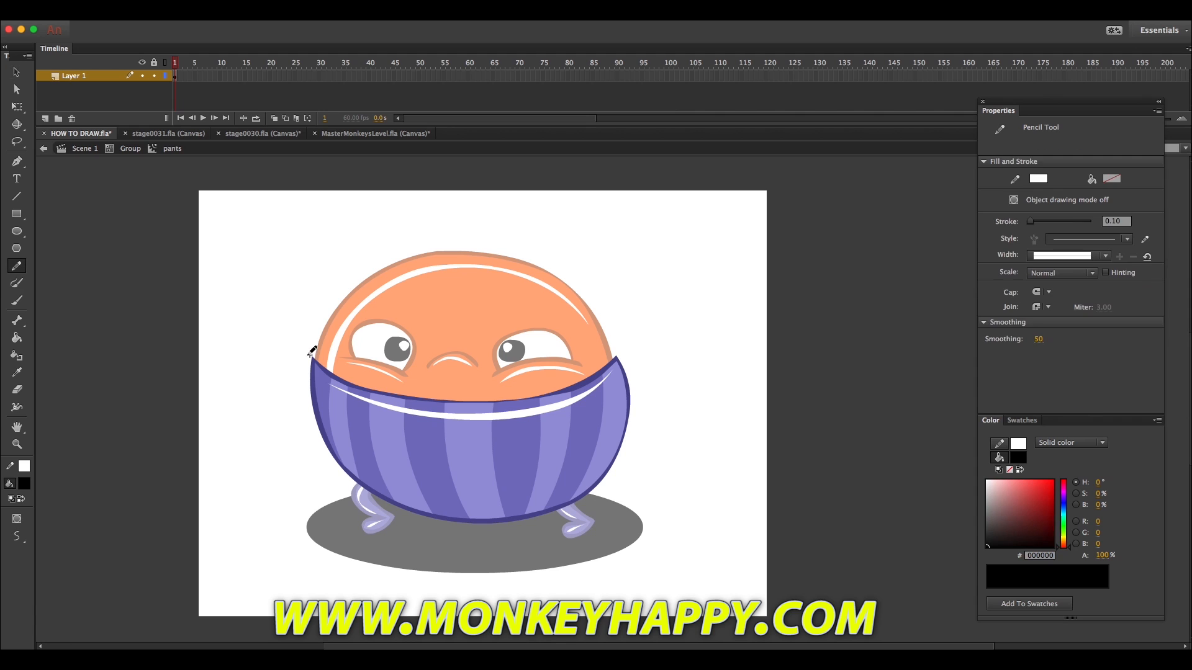
mouse_move(354, 376)
mouse_down()
mouse_move(476, 395)
mouse_move(544, 390)
mouse_move(618, 358)
mouse_up()
key(k)
click(456, 386)
key(v)
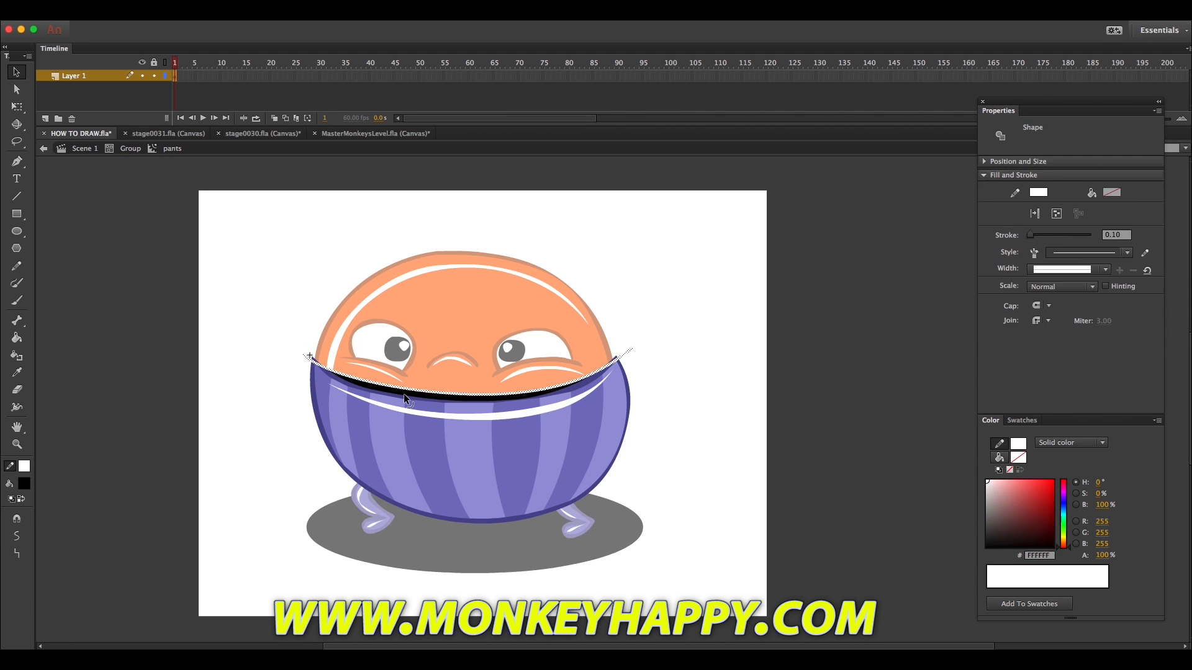
double_click(284, 306)
Step: Sample the body's brown outline, #AD4100, and brush a curved arm with a fingered hand on the body's right side, in a new group
click(25, 376)
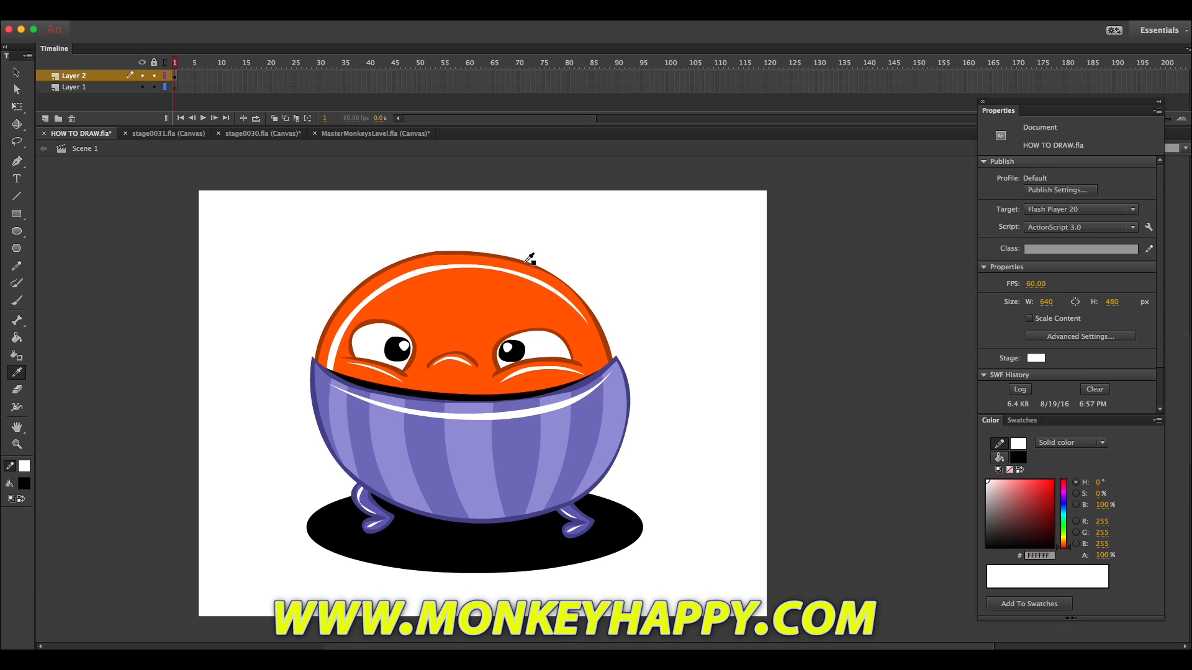
click(532, 258)
double_click(617, 412)
key(b)
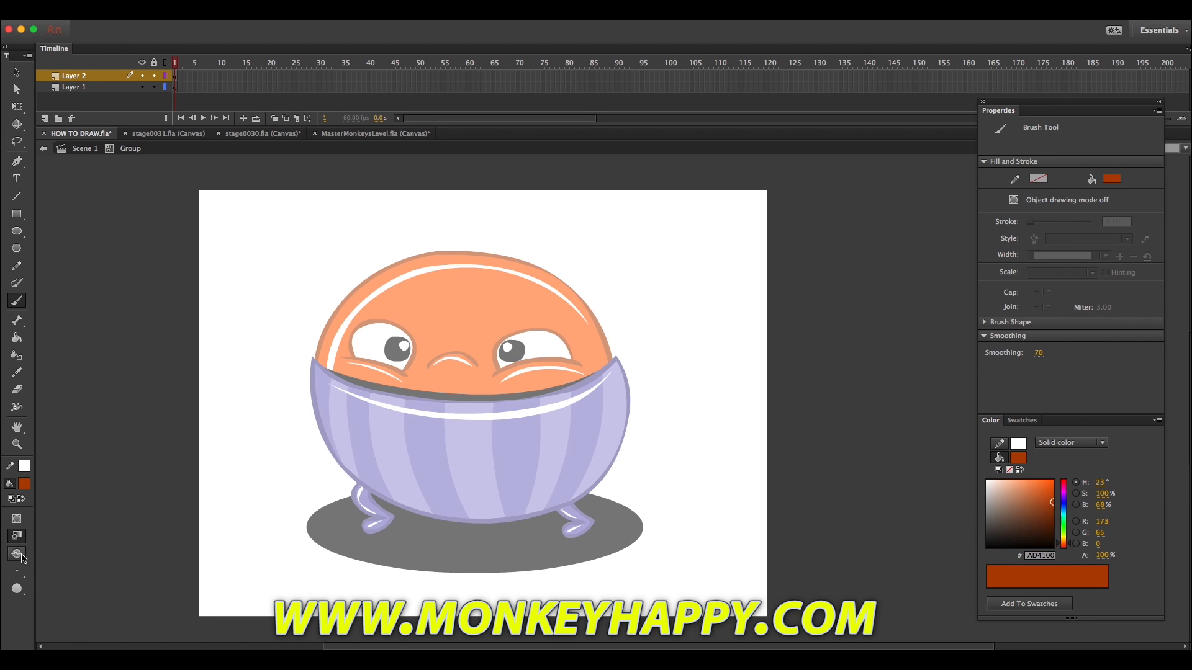
mouse_move(593, 359)
mouse_down()
mouse_move(608, 407)
mouse_move(589, 443)
mouse_up()
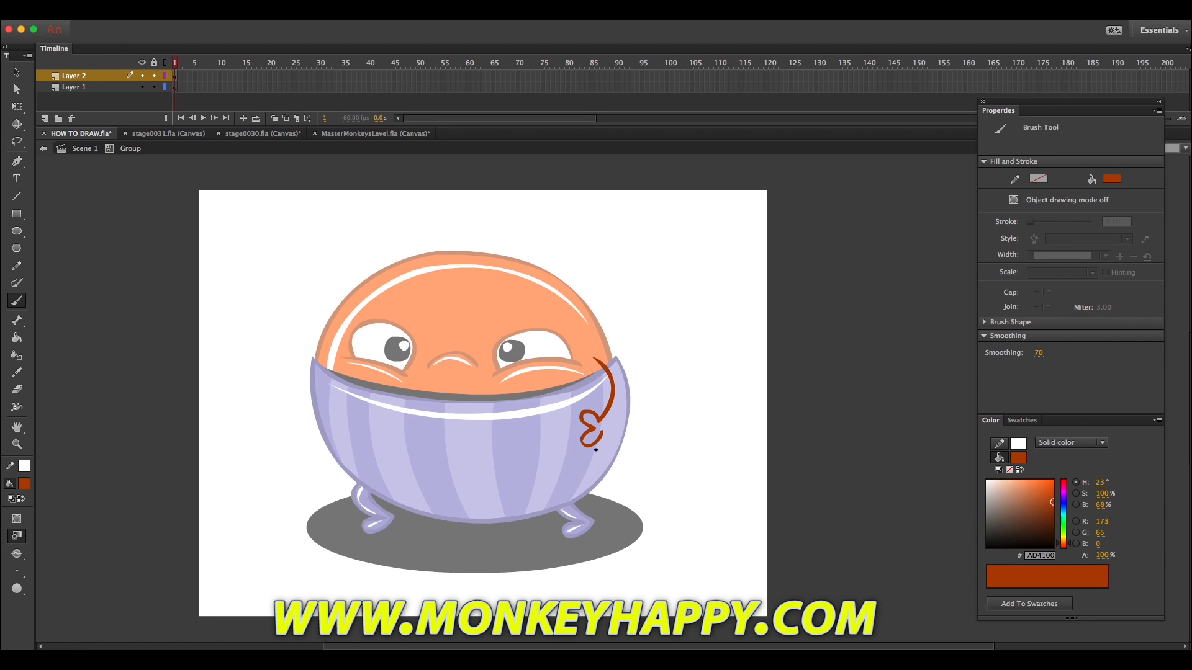
mouse_move(618, 433)
mouse_down()
mouse_move(628, 363)
mouse_move(594, 352)
mouse_up()
Step: Close the arm's open shoulder with a pencil line, fill the arm and hand with orange #FF5F00 and delete the line
key(y)
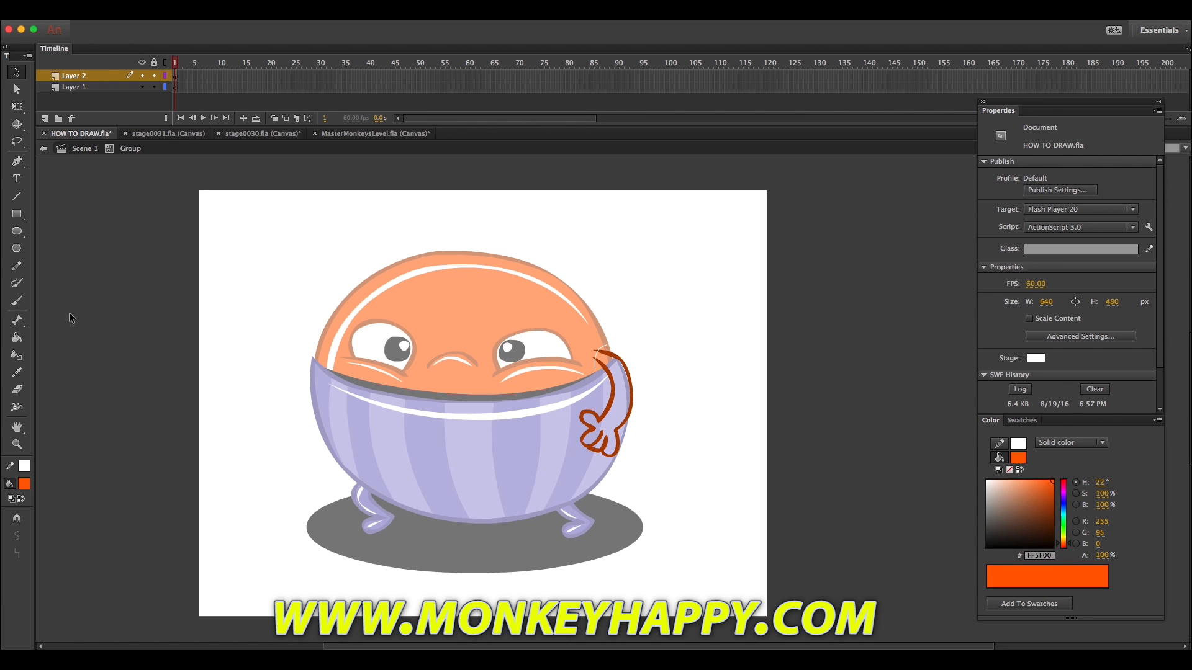
click(16, 337)
click(612, 431)
click(17, 72)
click(605, 345)
key(Delete)
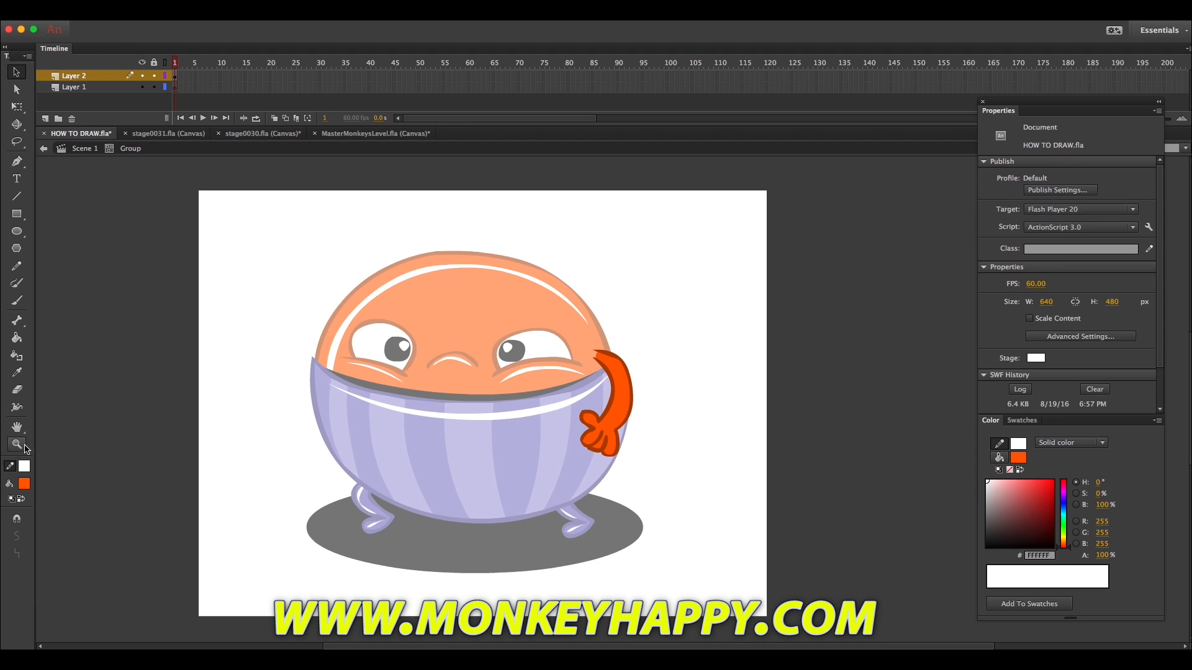
Step: Brush thin white highlights along the arm and on each finger
click(17, 444)
click(612, 419)
click(17, 72)
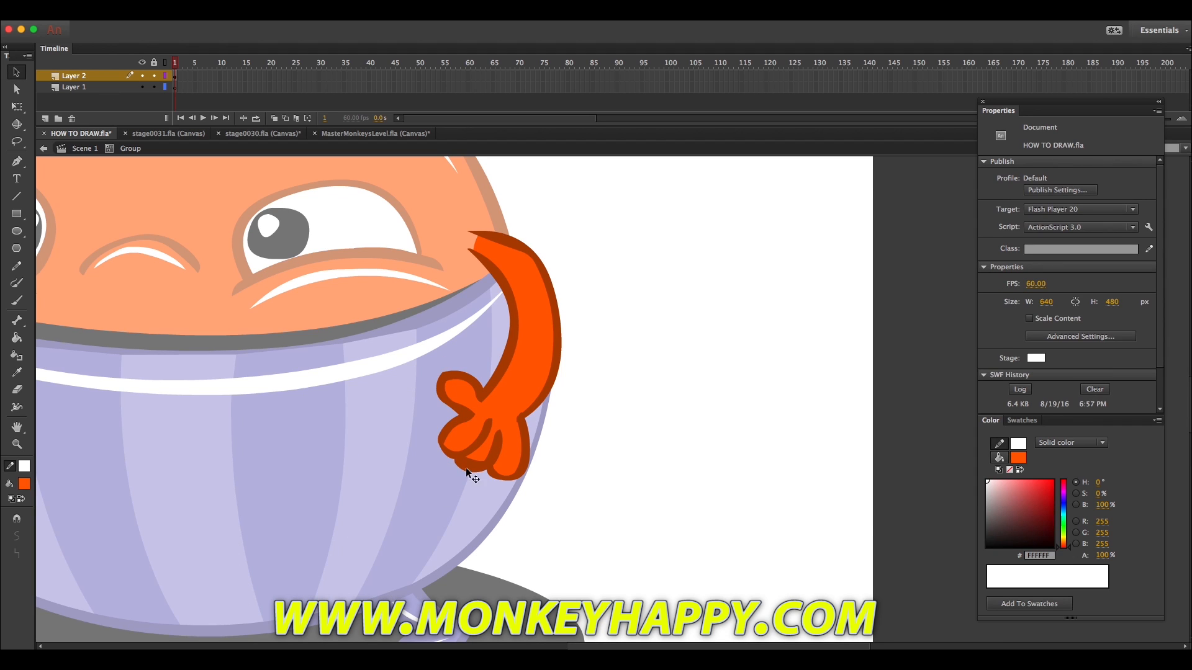
click(24, 483)
click(71, 320)
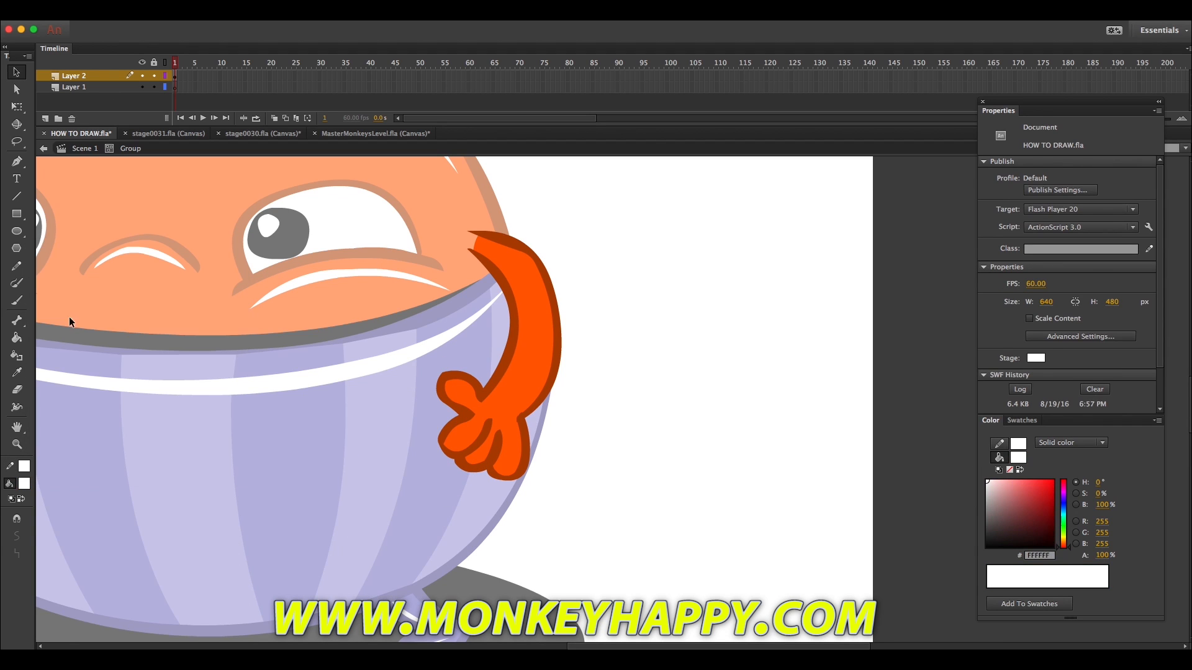
click(16, 300)
mouse_move(495, 392)
mouse_down()
mouse_move(524, 316)
mouse_move(492, 253)
mouse_up()
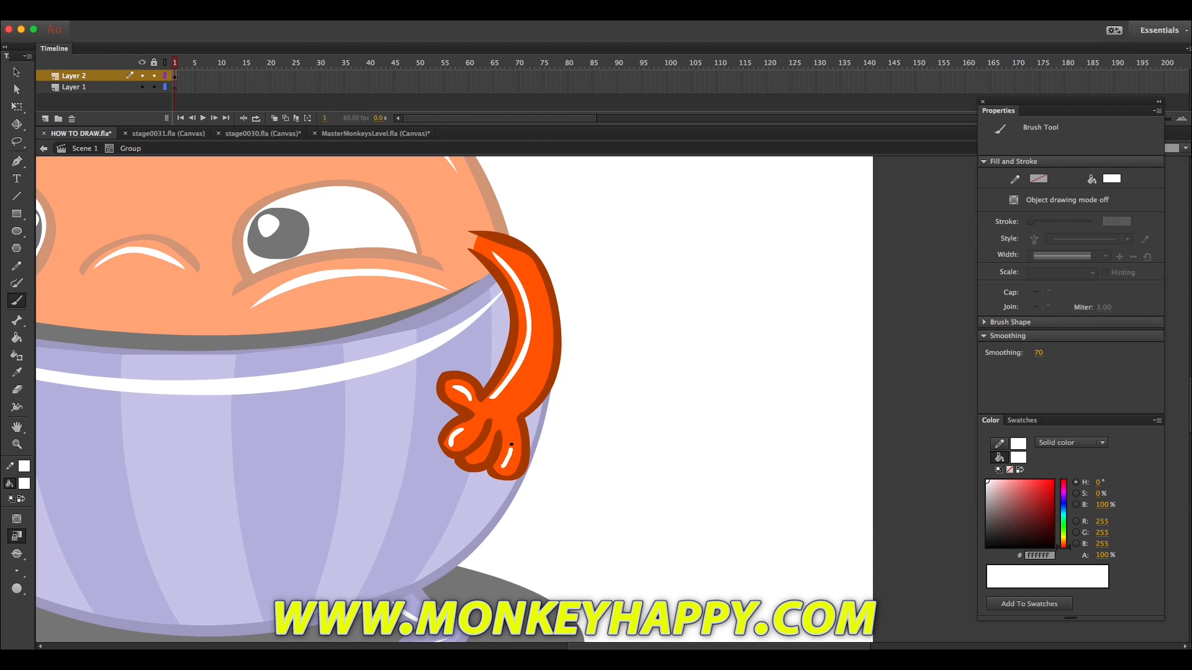
click(17, 72)
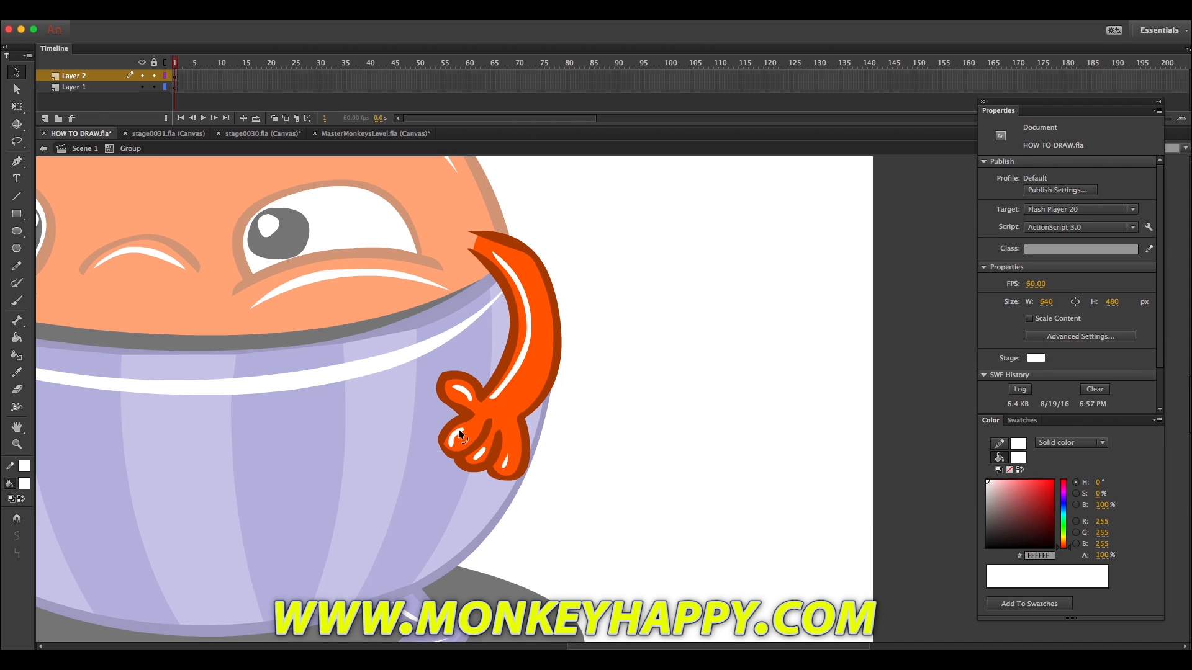
mouse_move(464, 424)
mouse_down()
mouse_move(472, 398)
mouse_move(500, 388)
mouse_up()
Step: Convert the arm to a movie clip named gum arm in the main scene, with its transformation point at the shoulder
click(92, 150)
key(super+2)
key(q)
drag(630, 366, 617, 312)
click(224, 13)
click(245, 44)
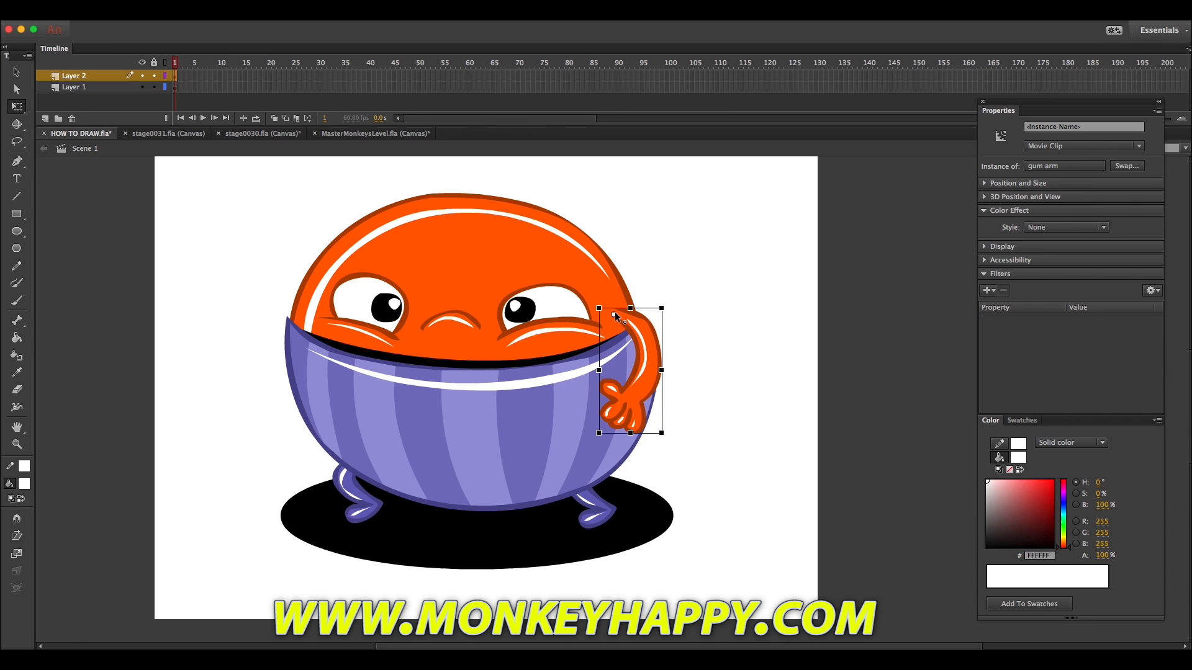
Step: Duplicate the arm to the body's left side and flip the copy horizontally
drag(616, 316, 291, 304)
click(224, 13)
mouse_move(280, 162)
click(370, 283)
double_click(292, 304)
double_click(293, 300)
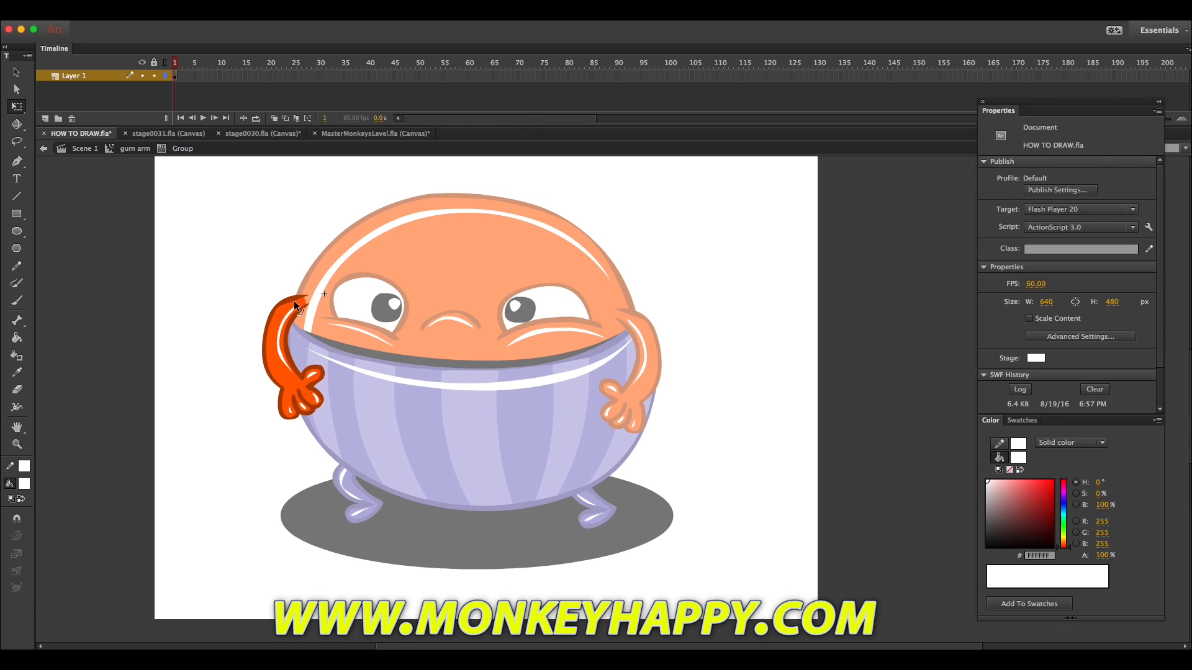
click(135, 148)
click(85, 148)
click(186, 182)
Step: Choose a dark red fill and brush the outline of a small rounded hat with a curled brim on top of the head, in a group
scroll(322, 249, up, 3)
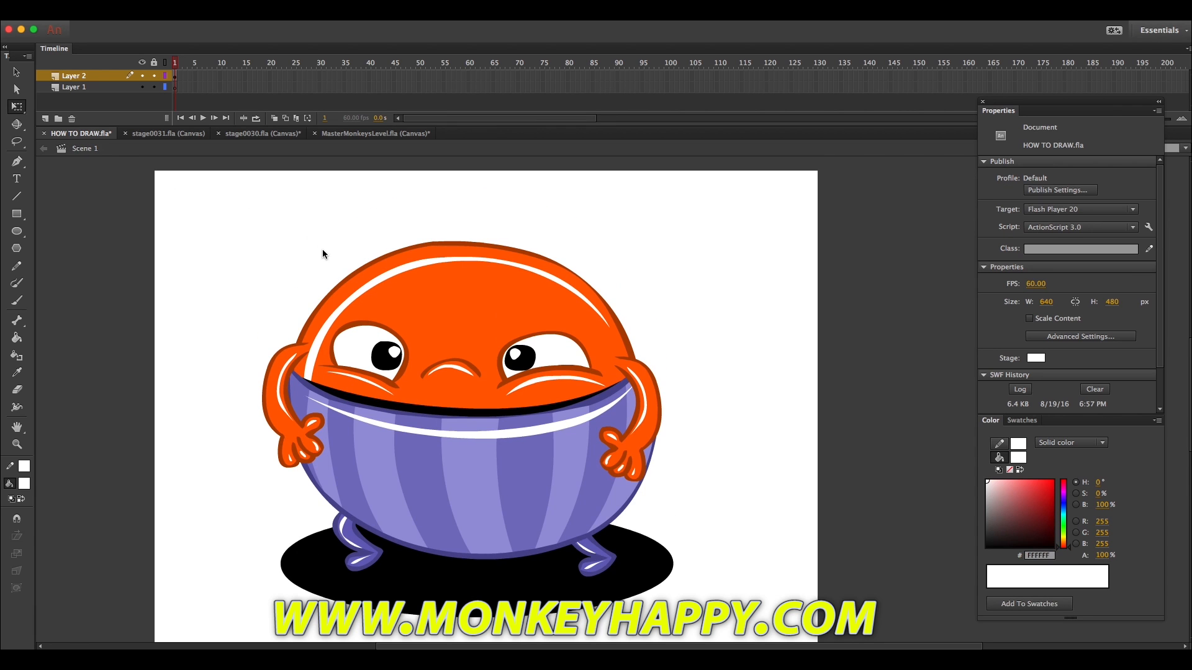
double_click(452, 295)
click(1064, 504)
click(1030, 512)
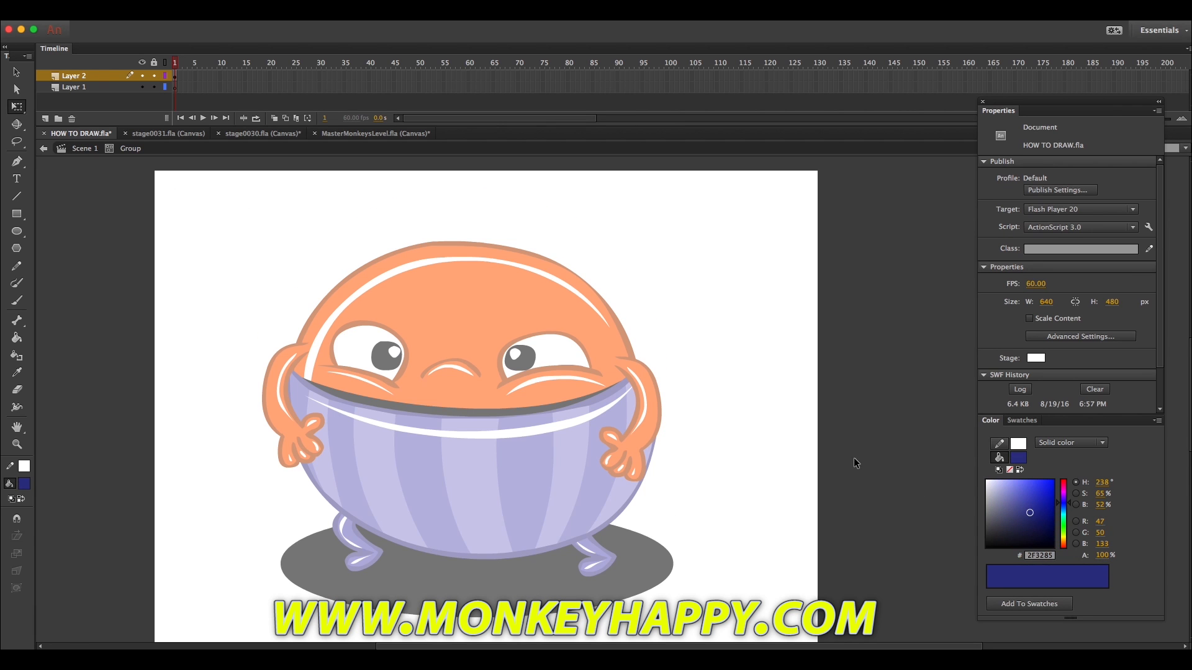
key(b)
click(1063, 547)
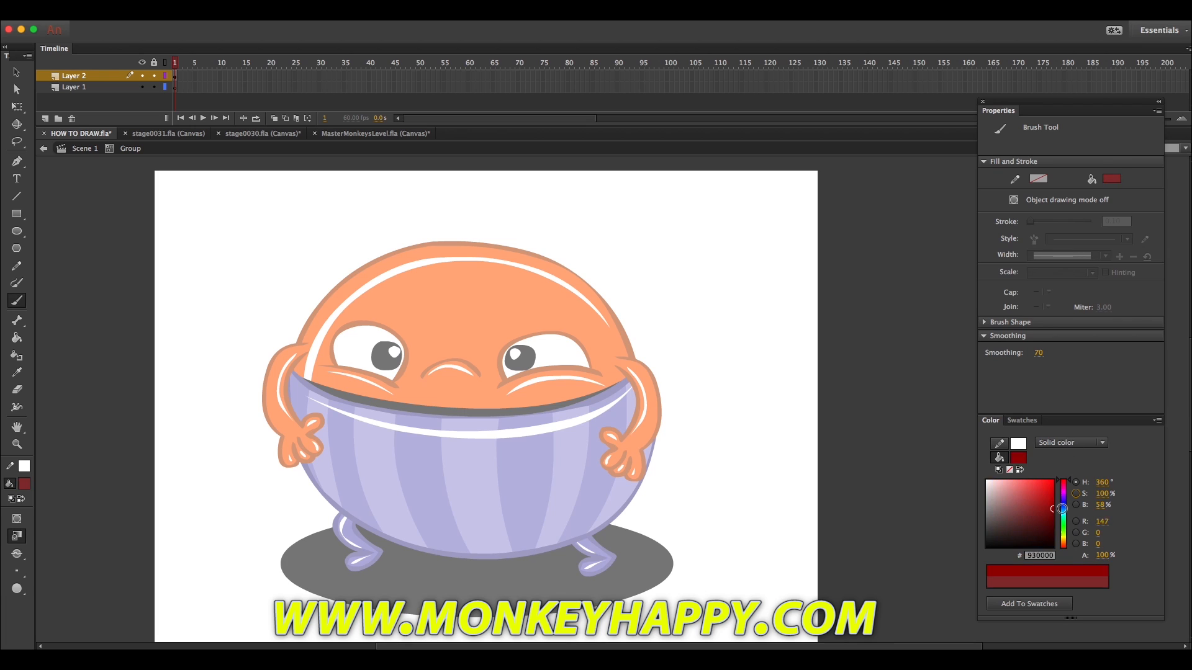
click(1052, 532)
mouse_move(432, 237)
mouse_down()
mouse_move(507, 267)
mouse_move(531, 233)
mouse_move(480, 248)
mouse_move(404, 238)
mouse_move(482, 193)
mouse_move(519, 222)
mouse_move(411, 230)
mouse_move(448, 193)
mouse_move(504, 202)
mouse_move(525, 228)
mouse_up()
key(super+z)
key(super+z)
mouse_move(411, 230)
mouse_down()
mouse_move(473, 188)
mouse_move(521, 229)
mouse_move(489, 216)
mouse_up()
Step: Fill the hat's crown and brim with dark red and its band with black
key(k)
mouse_move(1038, 510)
mouse_down()
mouse_move(1104, 541)
mouse_move(984, 546)
mouse_up()
click(466, 203)
click(470, 259)
click(433, 241)
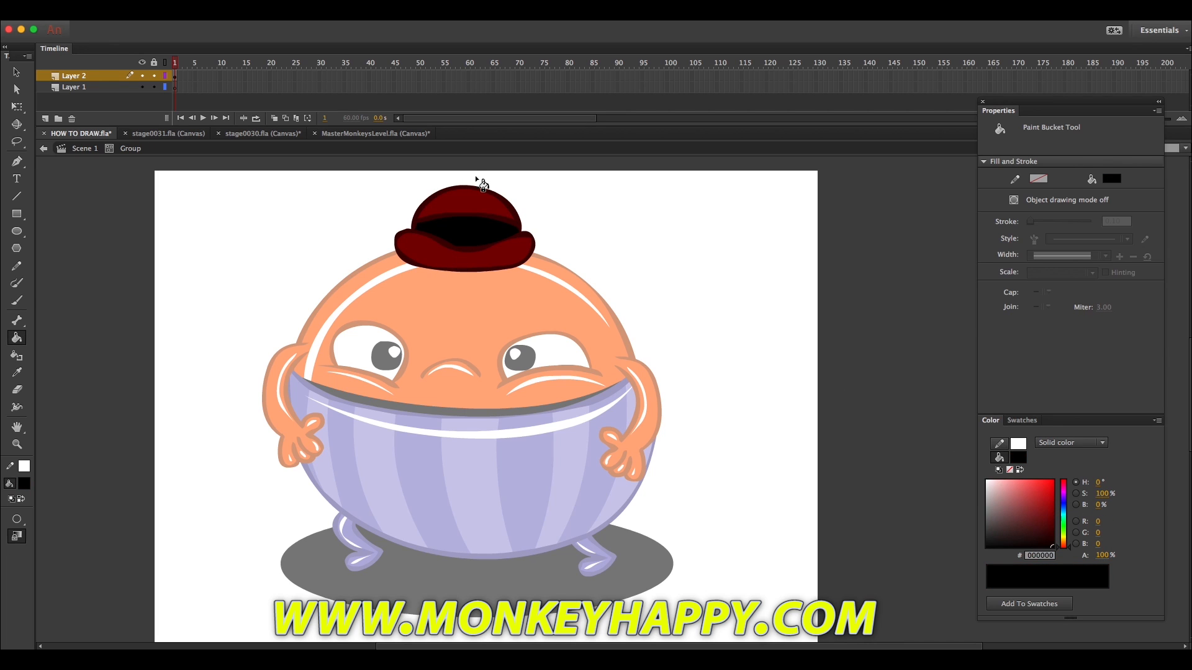
Step: Brush brighter red highlights, #A80000, on the hat's crown and brim
key(b)
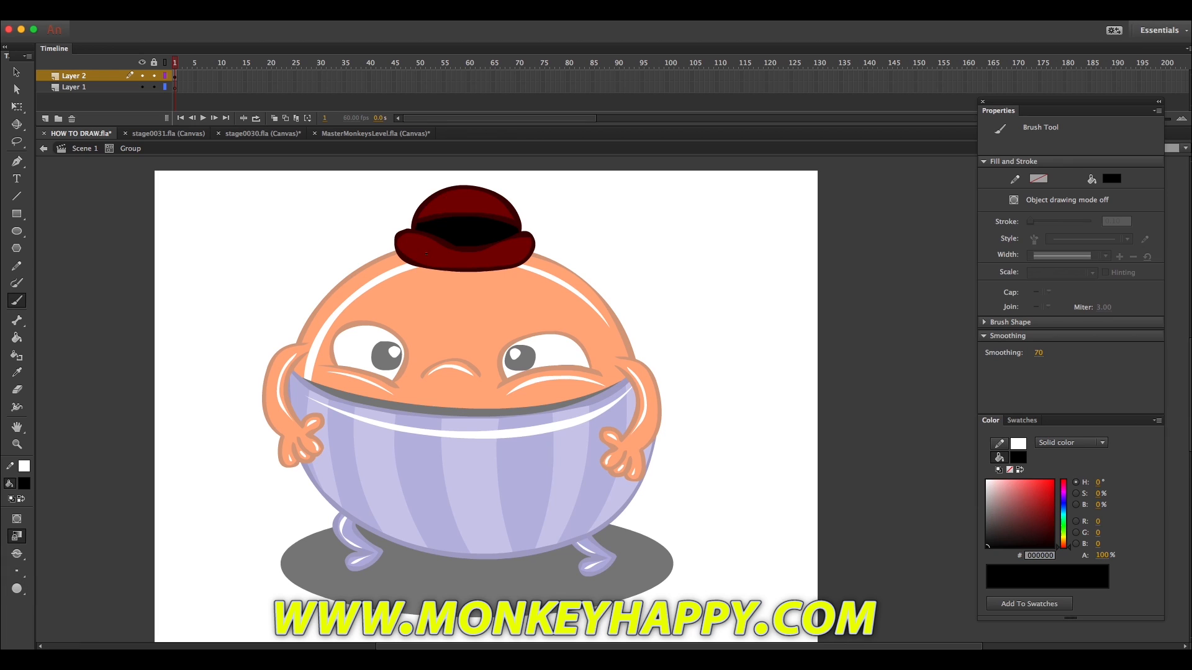
mouse_move(987, 546)
mouse_down()
mouse_move(1036, 526)
mouse_move(1052, 504)
mouse_up()
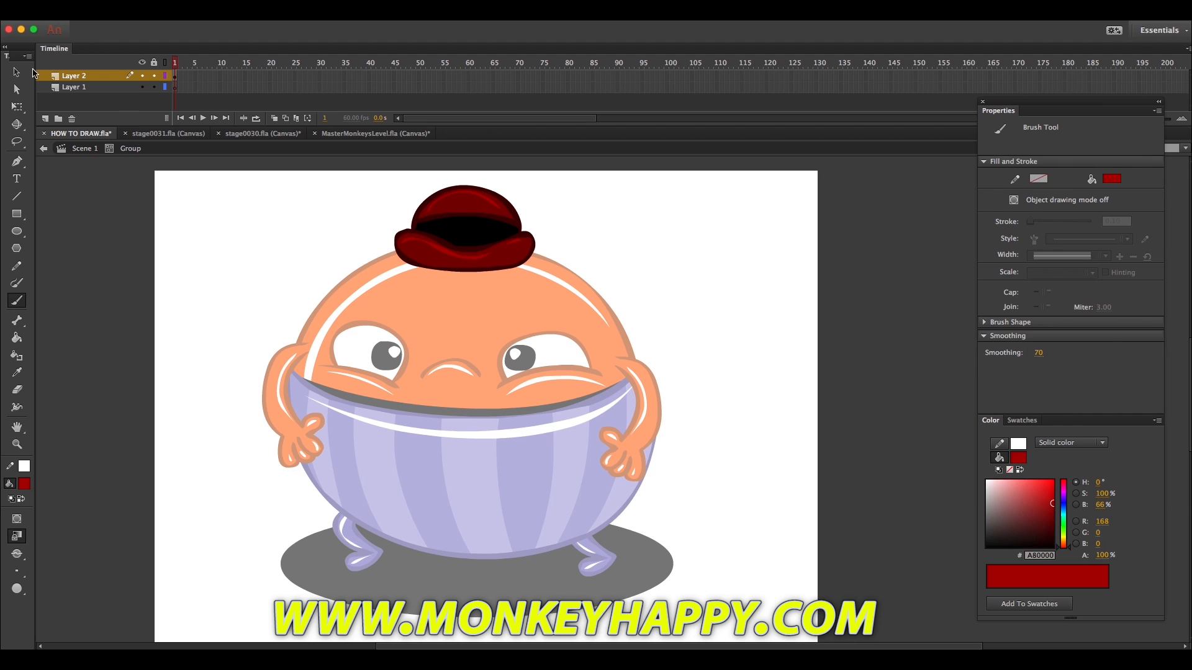
key(v)
click(466, 202)
click(279, 261)
click(428, 248)
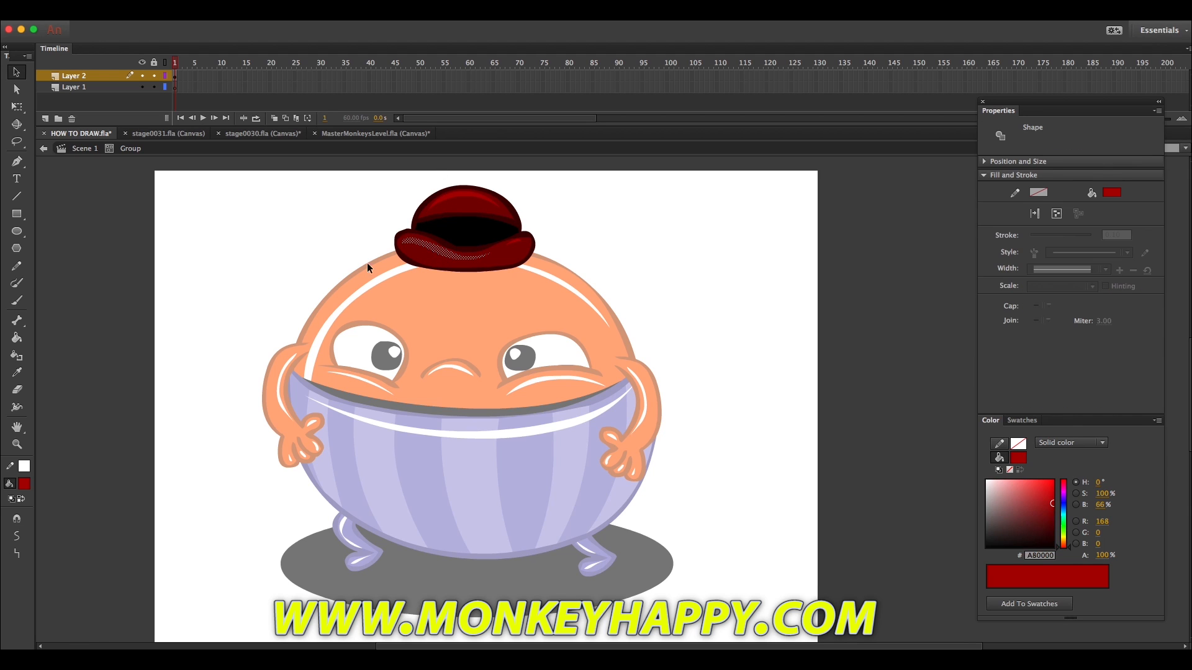
click(338, 227)
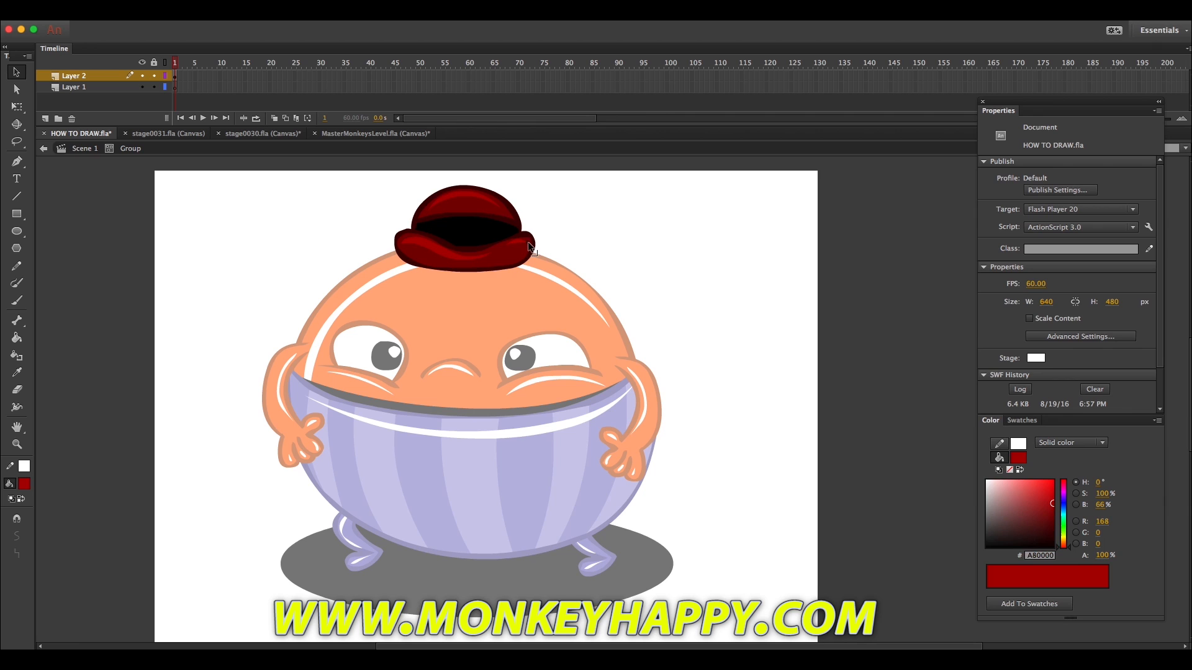
Step: Brush a thin dark grey highlight, #434343, across the hat's black band and return to the main scene
key(b)
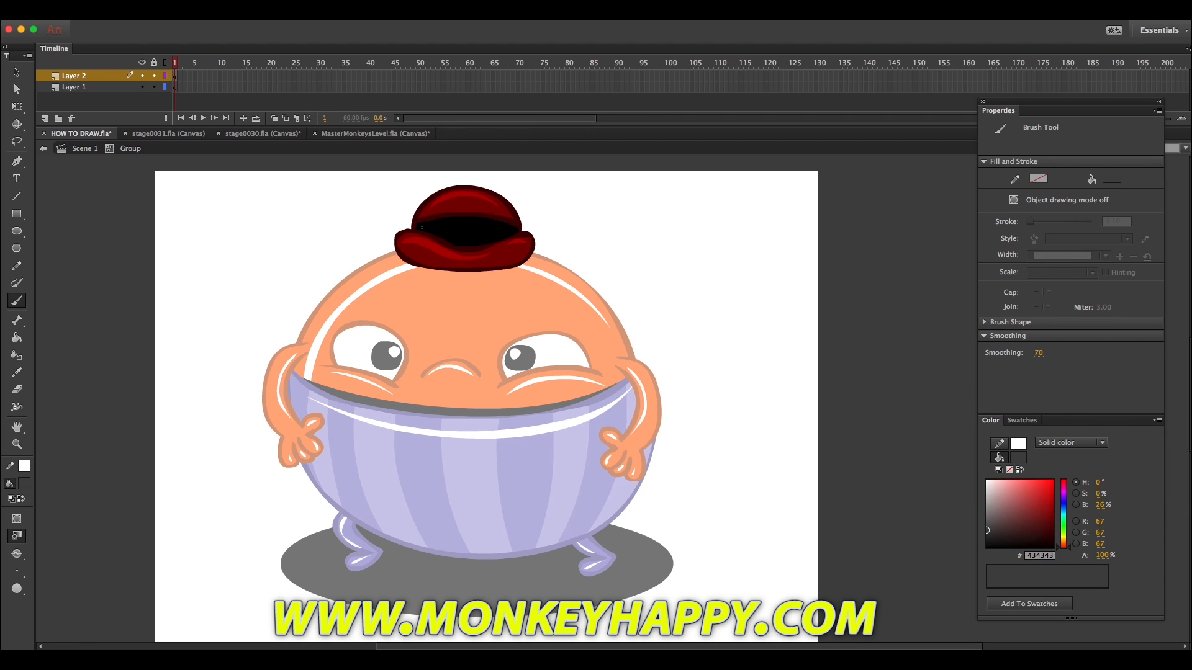
click(17, 72)
click(494, 225)
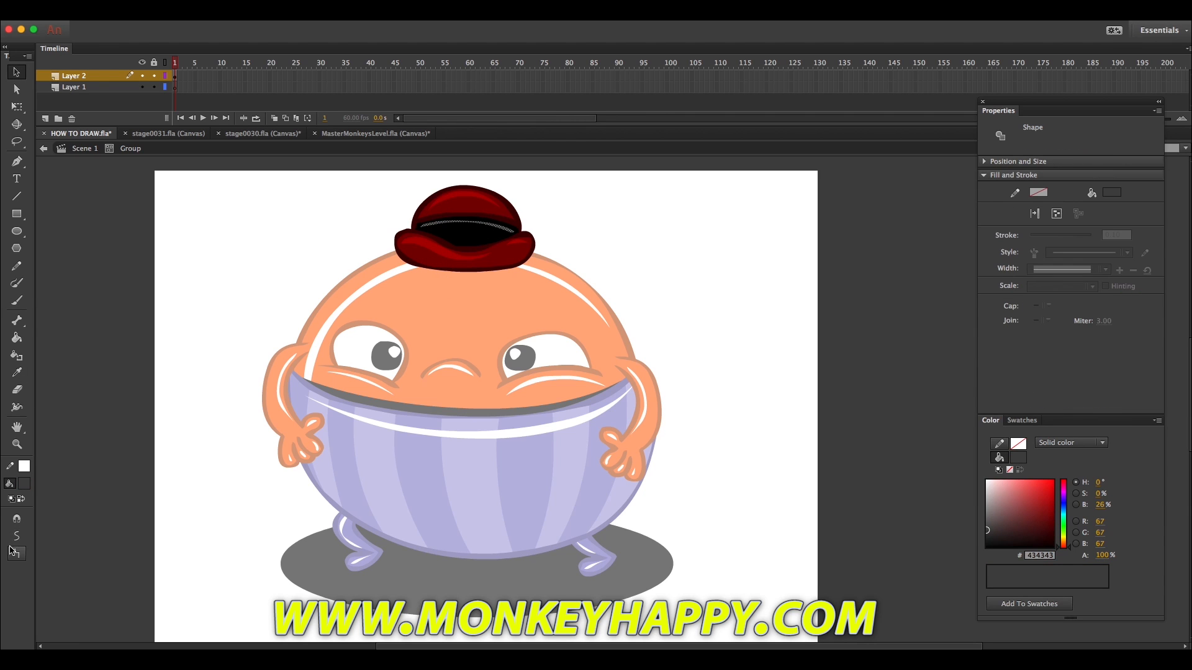
double_click(277, 264)
Step: Recolour the head's white highlight to light orange, #FFA570
click(525, 268)
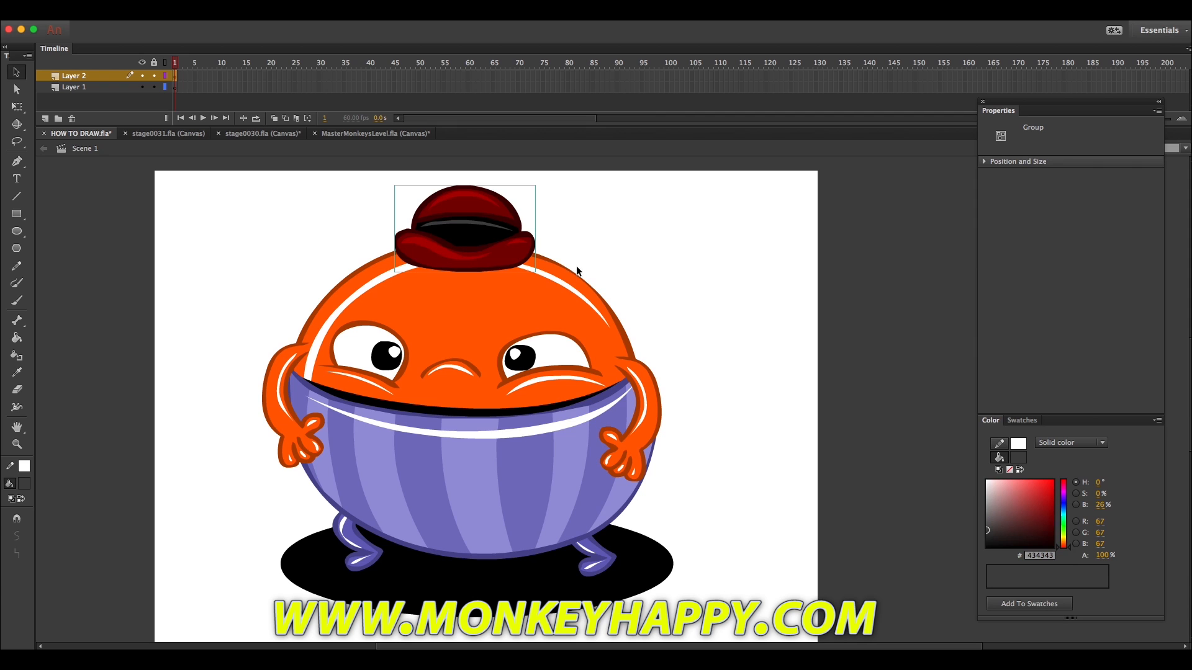
click(334, 319)
click(1023, 481)
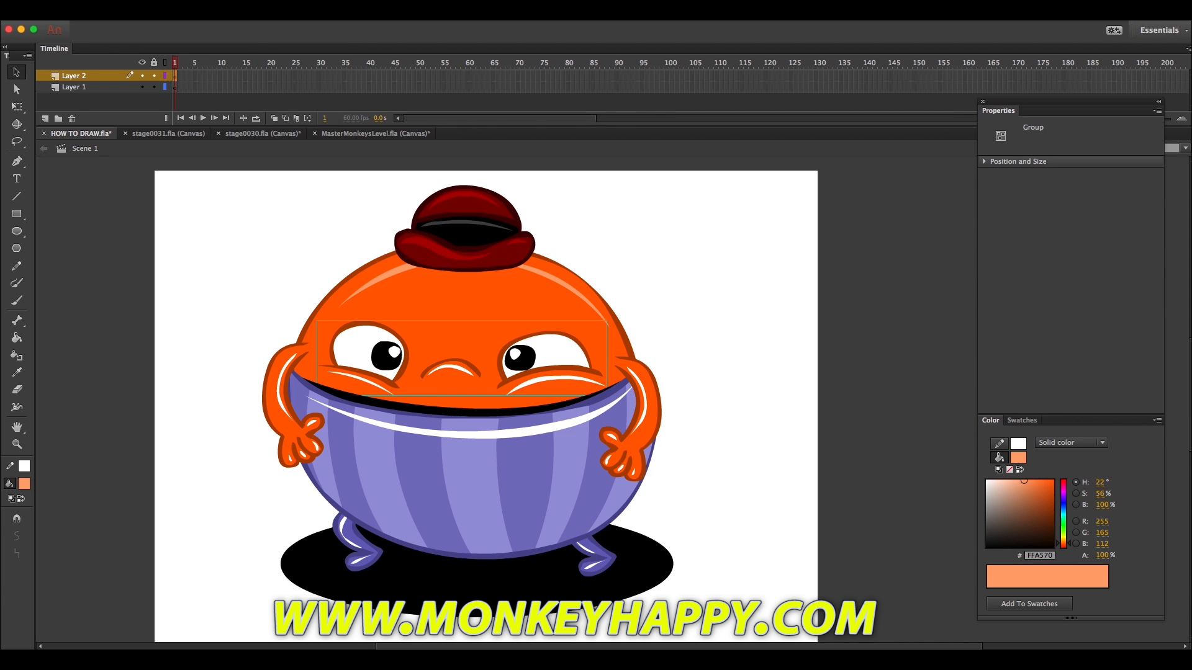
Step: Open the gum eyes symbol and insert a keyframe at frame 30
double_click(363, 364)
click(319, 77)
key(F6)
Step: Lasso and delete the upper part of both eyes at frame 30, leaving slanted upper edges
click(17, 445)
drag(220, 244, 805, 477)
key(v)
click(91, 248)
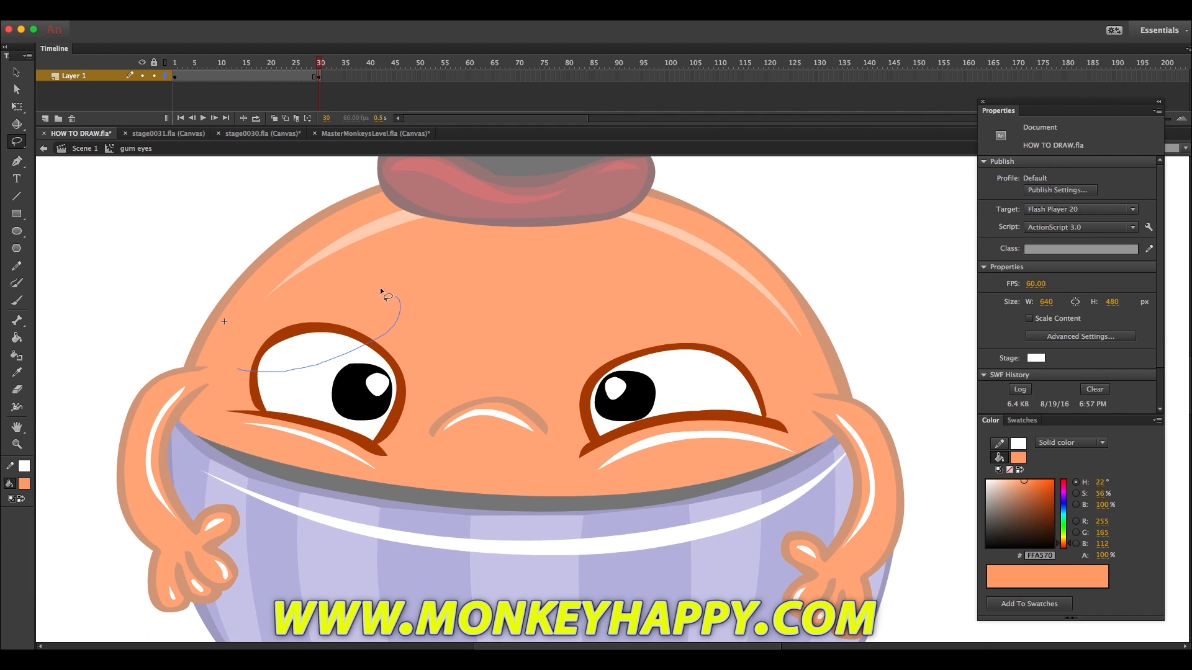
drag(381, 291, 239, 366)
key(Delete)
drag(815, 352, 813, 347)
key(Delete)
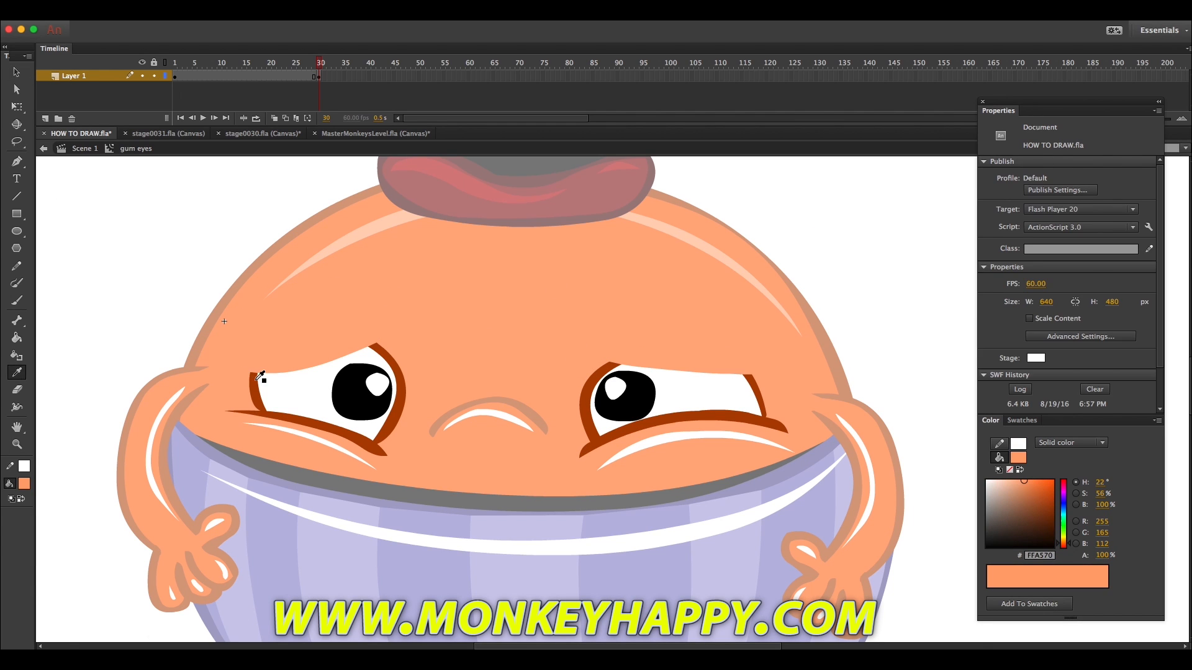
Step: Brush slanted dark orange upper lids, #AD4100, over both eyes at frame 30 and clean up the leftover fill
click(260, 375)
key(b)
drag(308, 370, 394, 323)
mouse_move(588, 349)
mouse_down()
mouse_move(674, 376)
mouse_move(774, 373)
mouse_up()
key(v)
click(683, 373)
key(Delete)
Step: Insert a keyframe at frame 32, flatten both pupils and shift them down inside the eyes
click(327, 77)
key(F6)
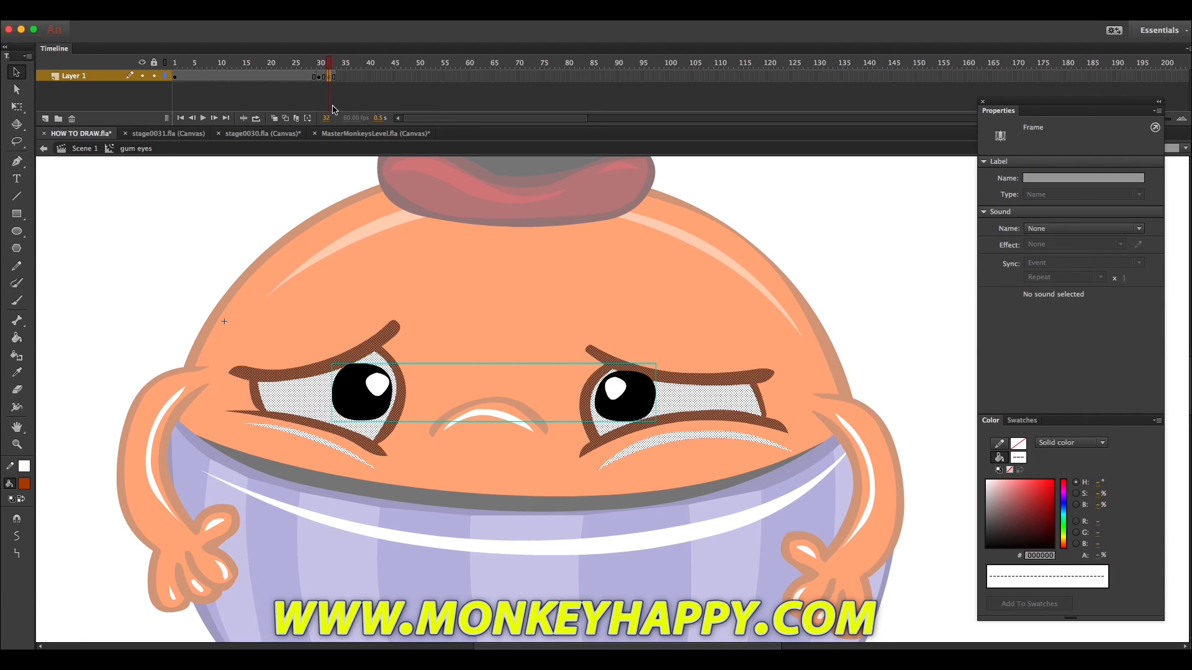
click(562, 278)
click(606, 403)
key(q)
drag(493, 364, 494, 380)
key(shift+Down)
key(shift+Down)
Step: Lasso and delete the upper part of both eyes at frame 32, and brush nearly straight, lower lids across them
click(50, 199)
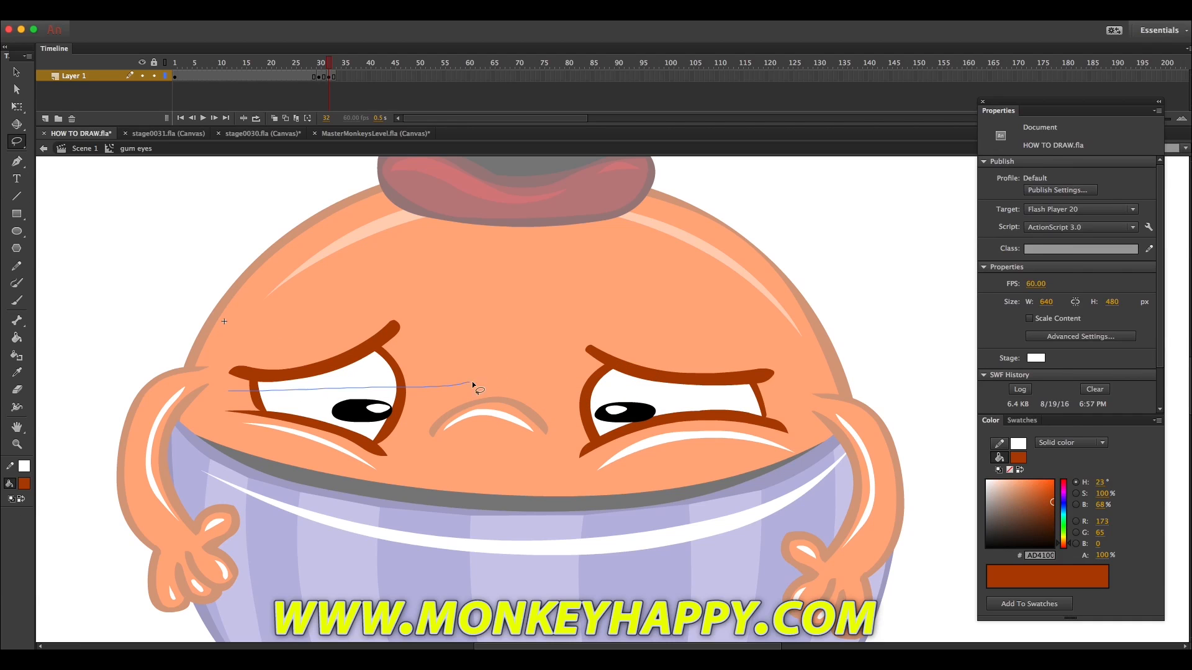
drag(653, 400, 148, 365)
key(Delete)
key(b)
drag(244, 393, 419, 393)
drag(574, 394, 772, 408)
Step: Create a keyframe at frame 34 without pupils and fill both eye whites with orange, #FF5F00
key(v)
click(340, 76)
key(k)
drag(1037, 489, 1056, 432)
click(676, 413)
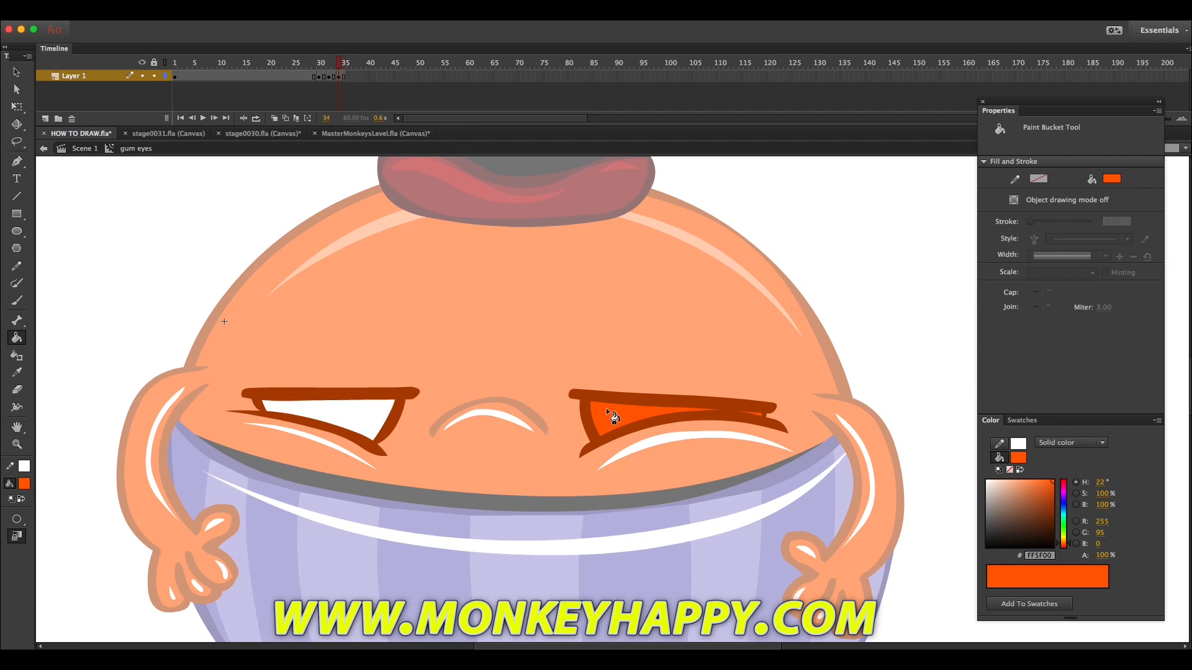
click(356, 413)
Step: Select the closed eyes at frame 34, squash them slightly and nudge them up
click(17, 74)
drag(169, 274, 828, 494)
key(q)
drag(511, 472, 511, 460)
key(Up)
key(Up)
key(Up)
Step: Play back the blink animation with the whole character in view
key(Return)
key(z)
click(467, 434)
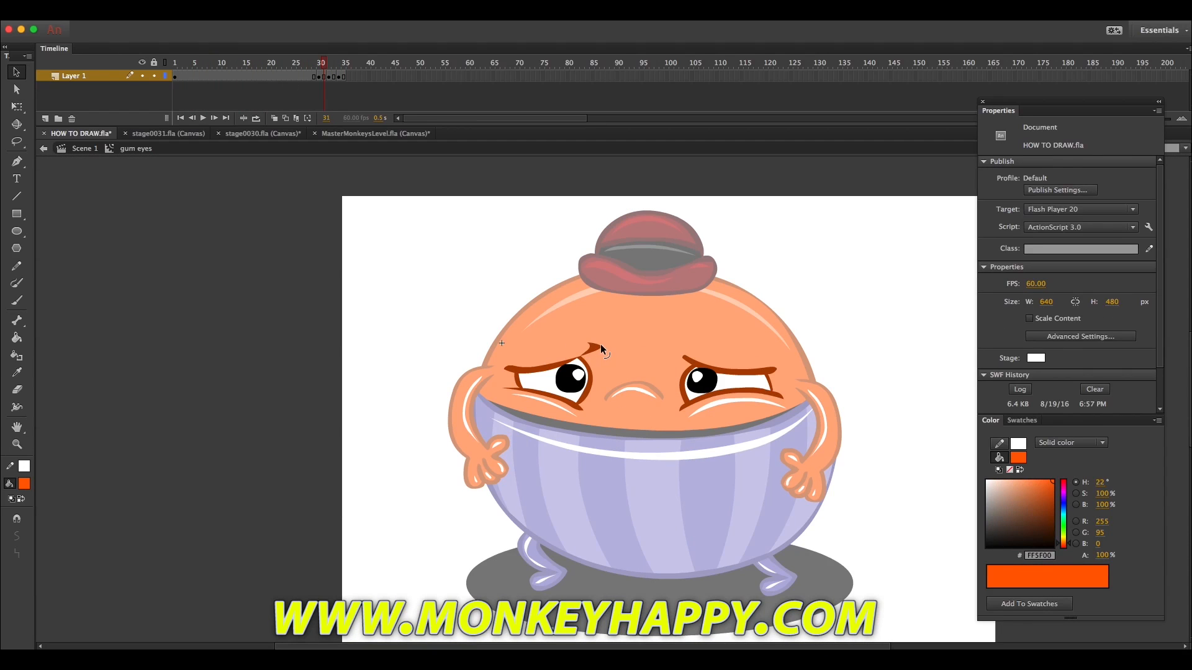
key(Return)
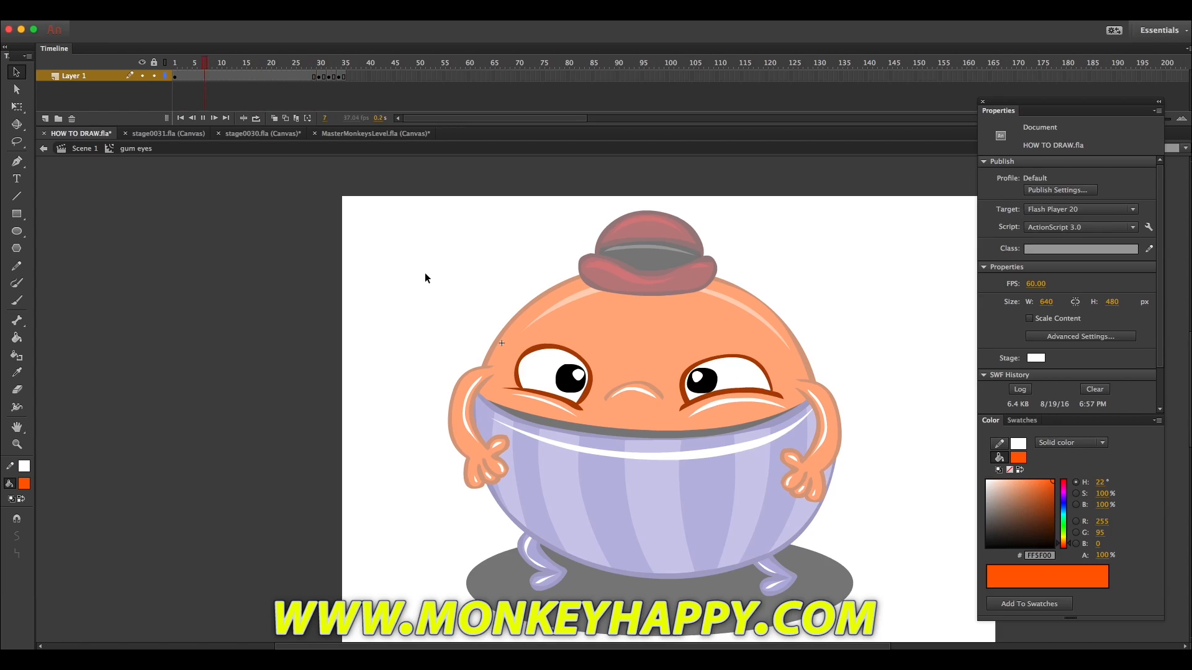
Step: Paste copied eye keyframes at frames 36 and 38 to reopen the eyes, and play back the blink
click(348, 77)
right_click(349, 77)
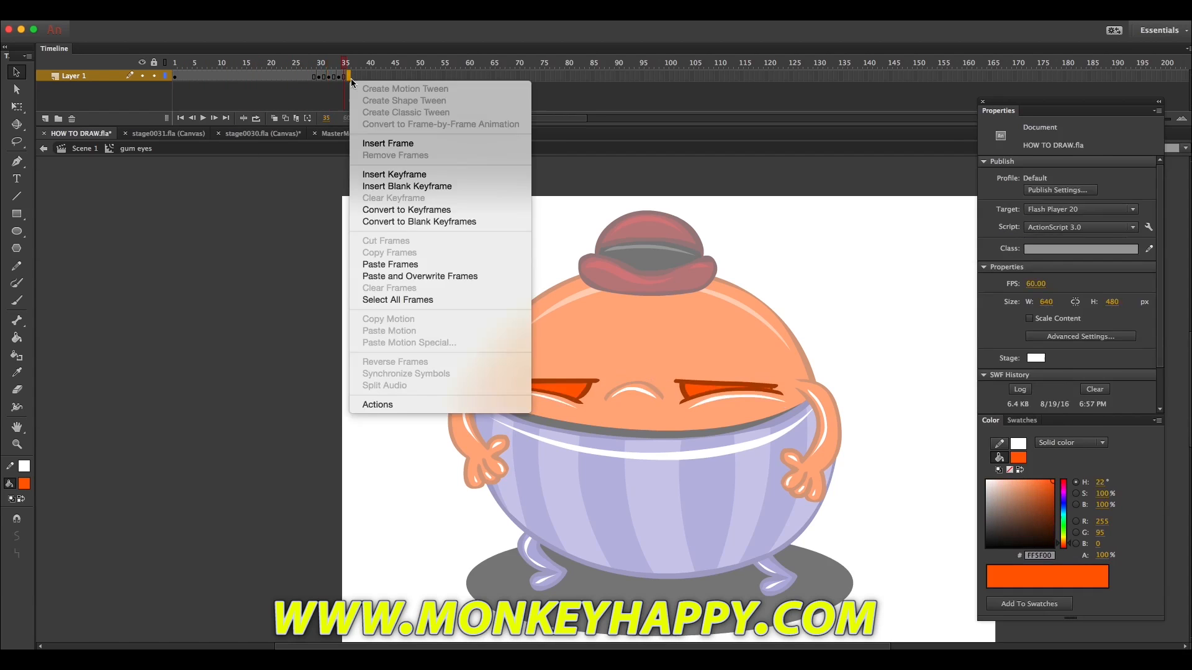
click(401, 263)
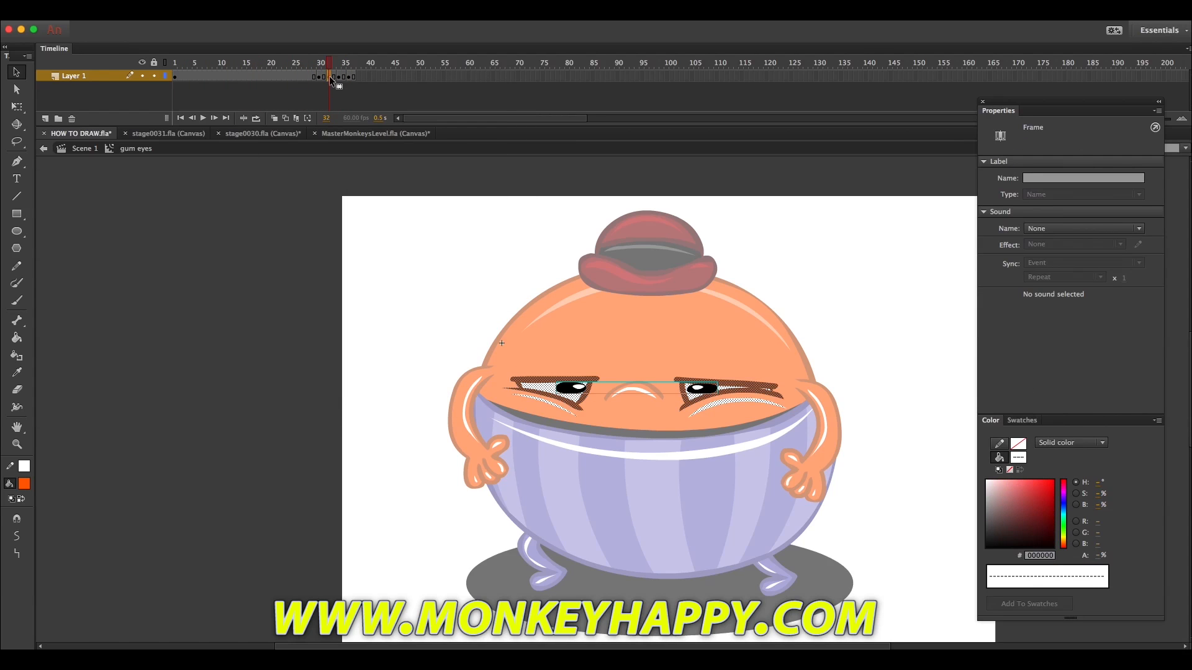
right_click(330, 77)
click(372, 252)
right_click(359, 75)
click(391, 259)
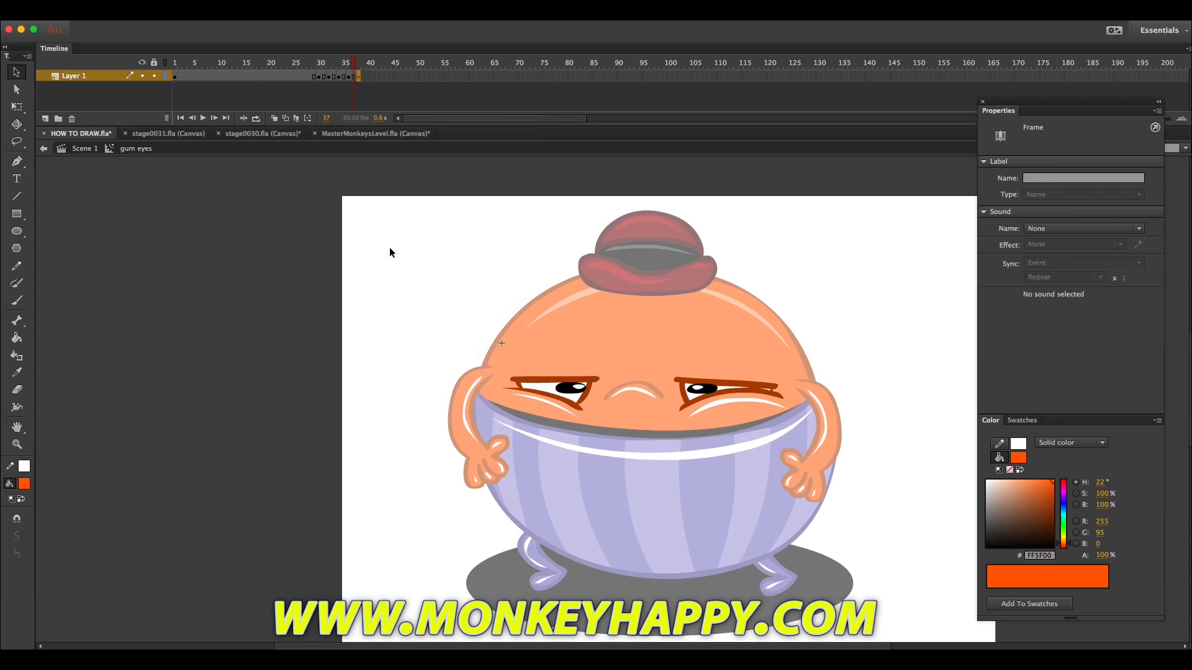
click(341, 170)
key(Return)
click(243, 76)
Step: Return to the main scene and convert the mouth into a movie clip named gum mouth
click(86, 149)
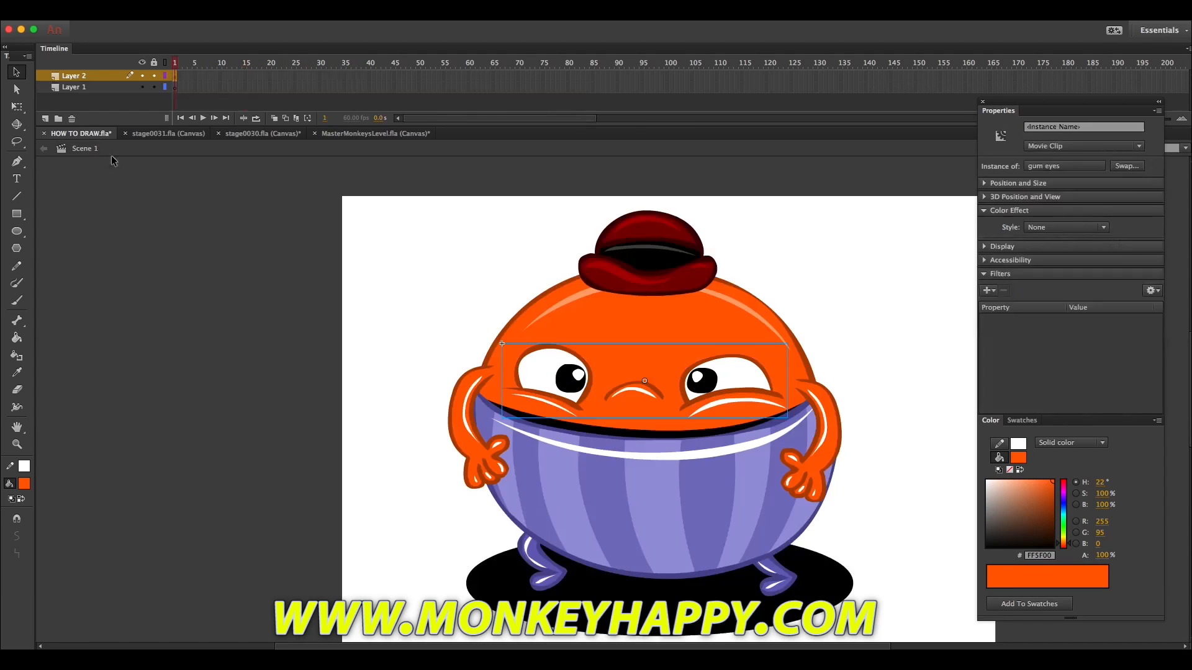
click(112, 161)
key(z)
alt+click(473, 239)
click(467, 346)
click(233, 12)
click(260, 44)
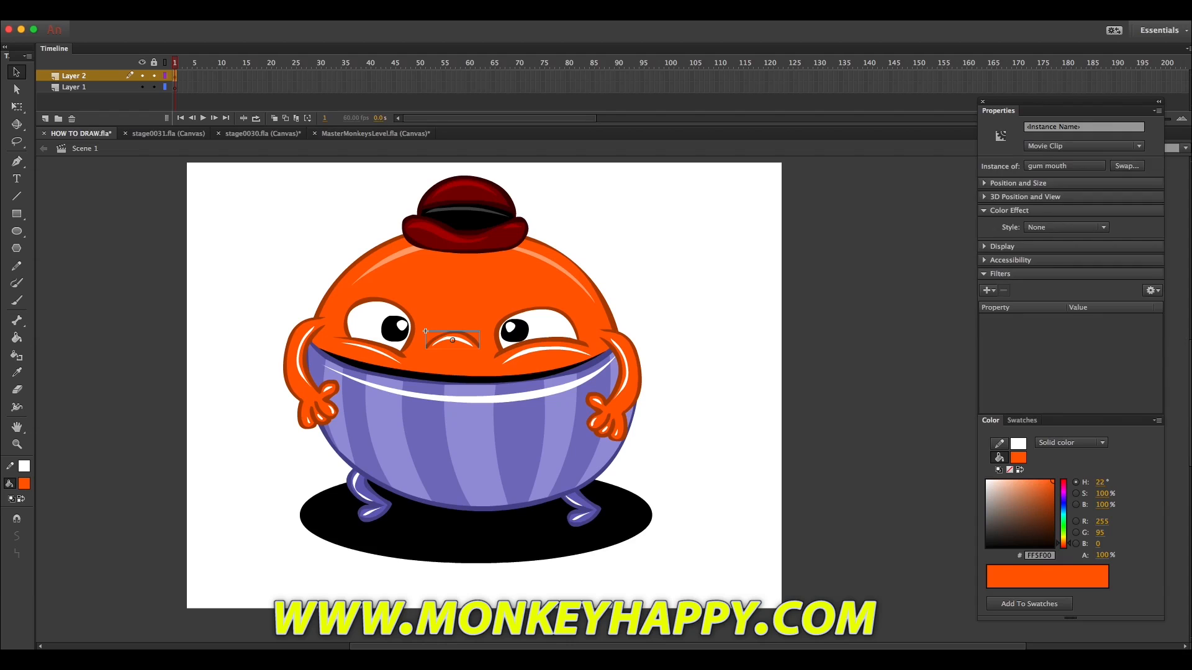
Step: Open the gum mouth symbol and brush a small curved nose above the mouth in dark orange, #AD4100
double_click(468, 339)
click(435, 336)
key(b)
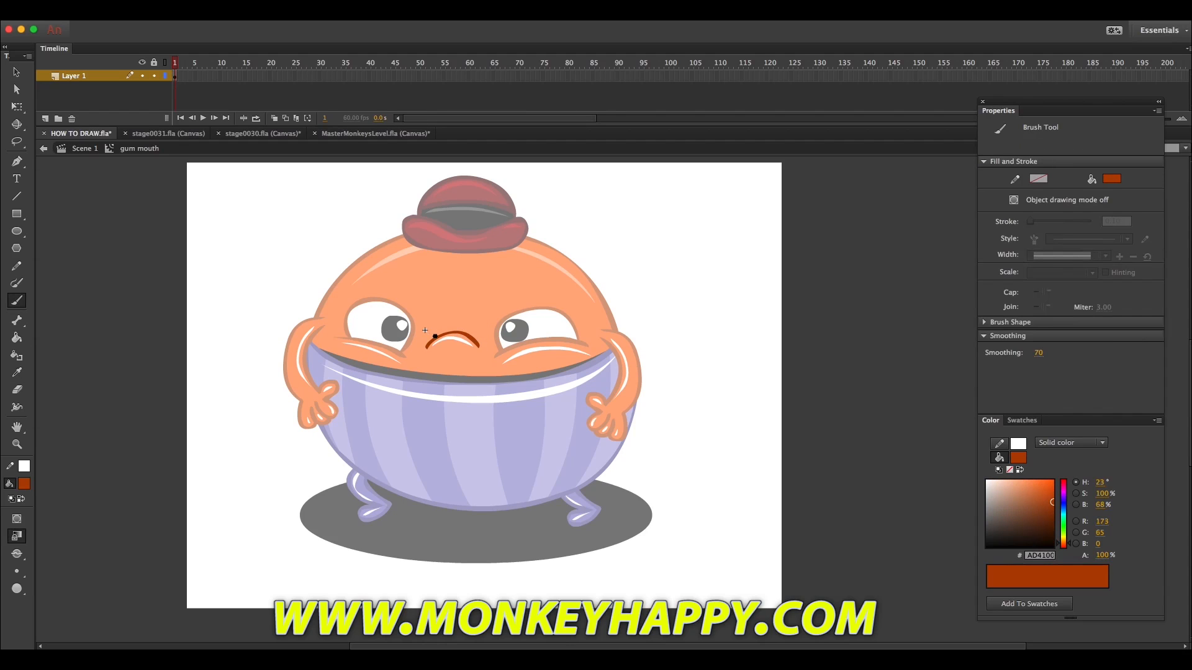
key(v)
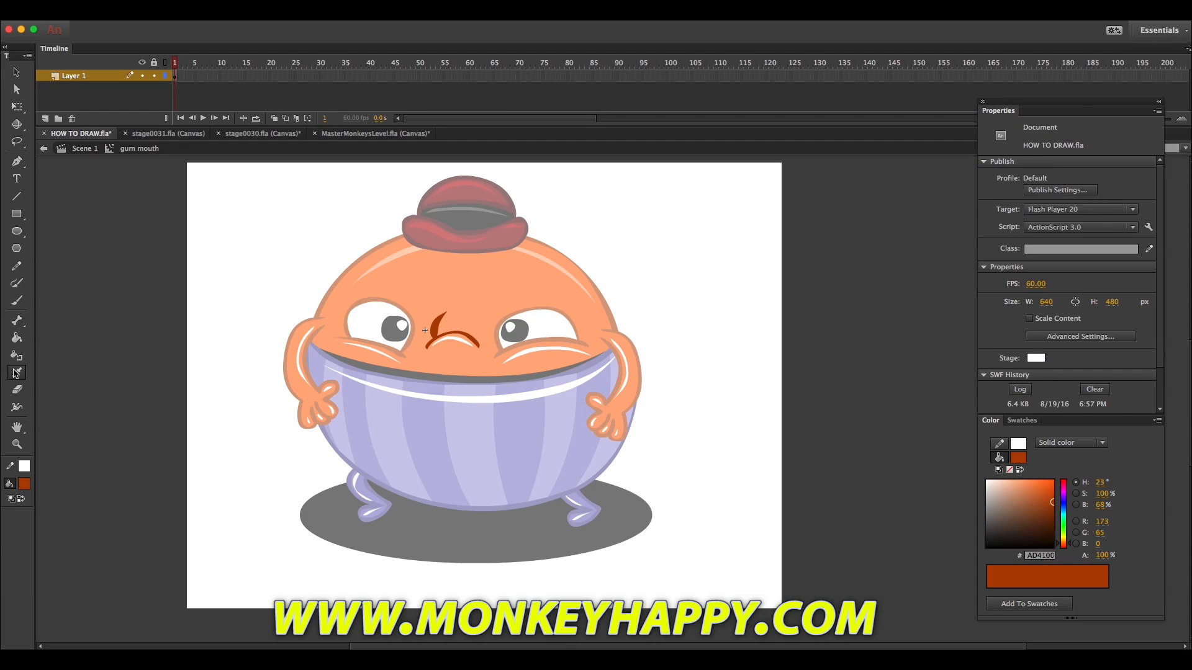
Step: Brush a white highlight, #FFFFFF, along the nose and return to the main scene
click(17, 374)
click(399, 348)
key(b)
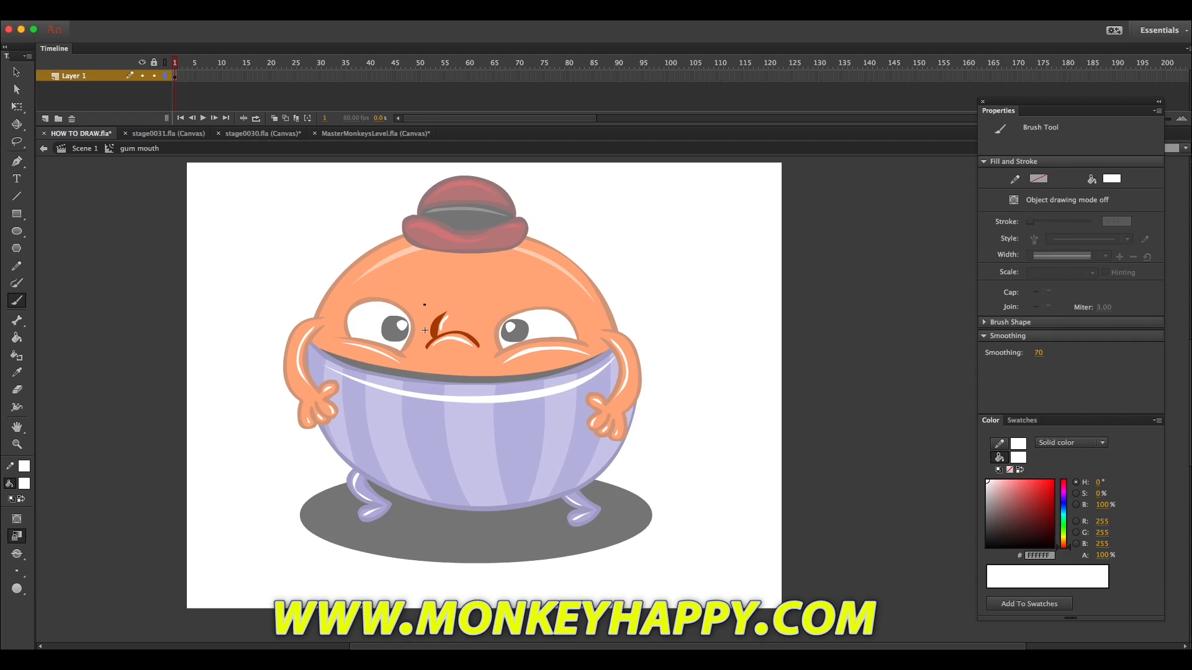
key(v)
click(93, 148)
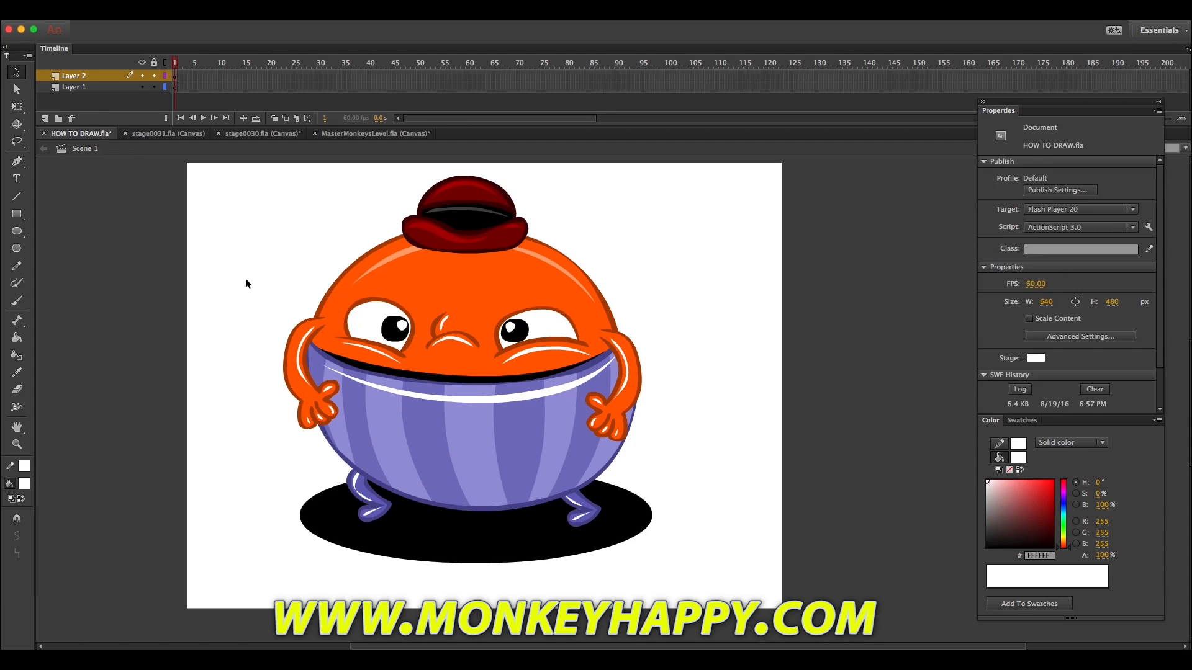
Step: Select the body's fill, outline and highlight shapes and convert them into a movie clip named gum body
click(473, 348)
click(493, 280)
shift+click(561, 262)
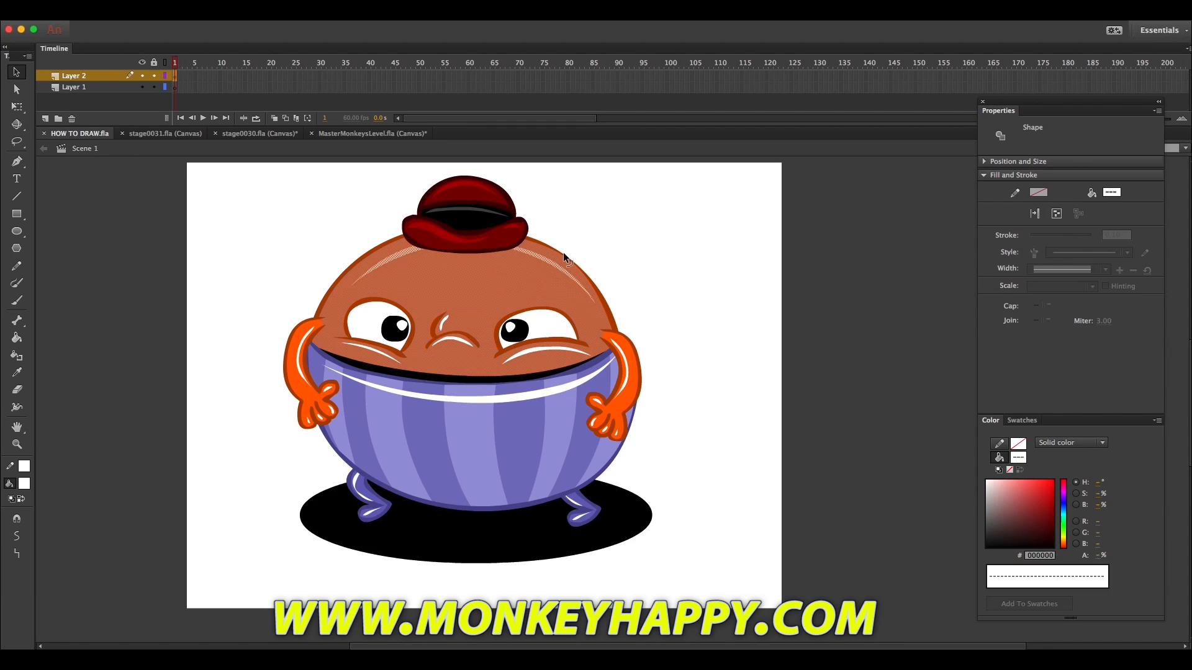
shift+click(549, 245)
click(229, 13)
click(249, 42)
text(gum body)
key(Return)
Step: Send the gum body clip backward until it sits behind the striped pants
key(super+Down)
key(super+Down)
key(super+Down)
key(super+Down)
key(super+Down)
key(super+Down)
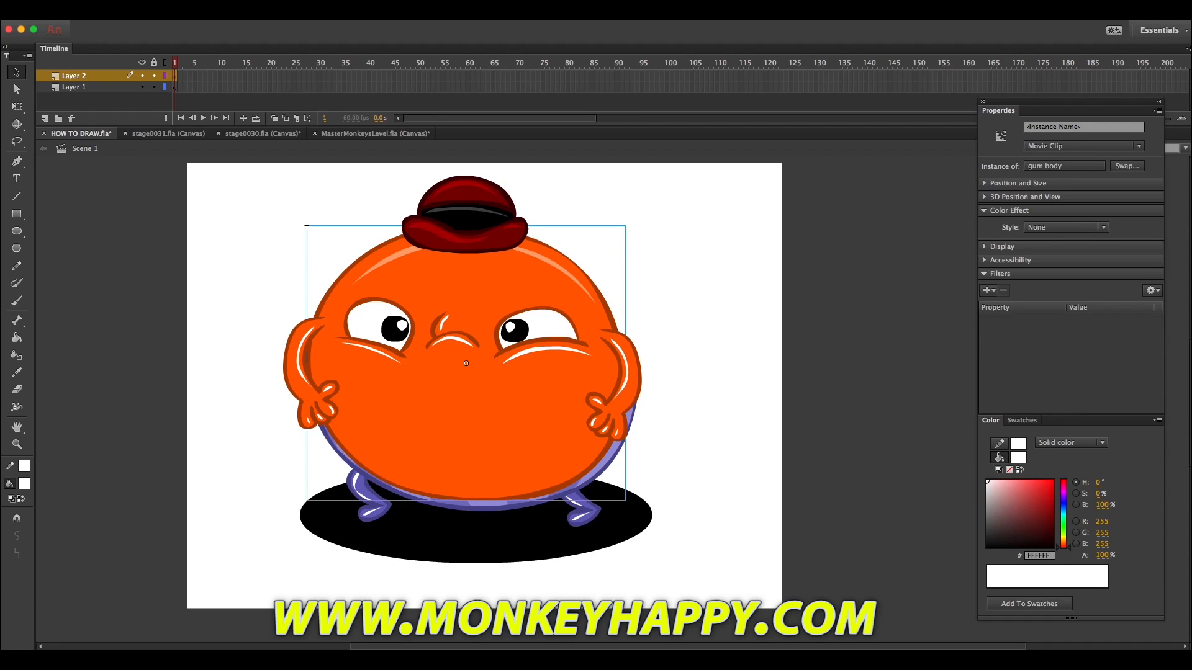
key(super+Down)
Step: Select all the character's parts and combine them into one movie clip named gum all
drag(710, 574, 609, 456)
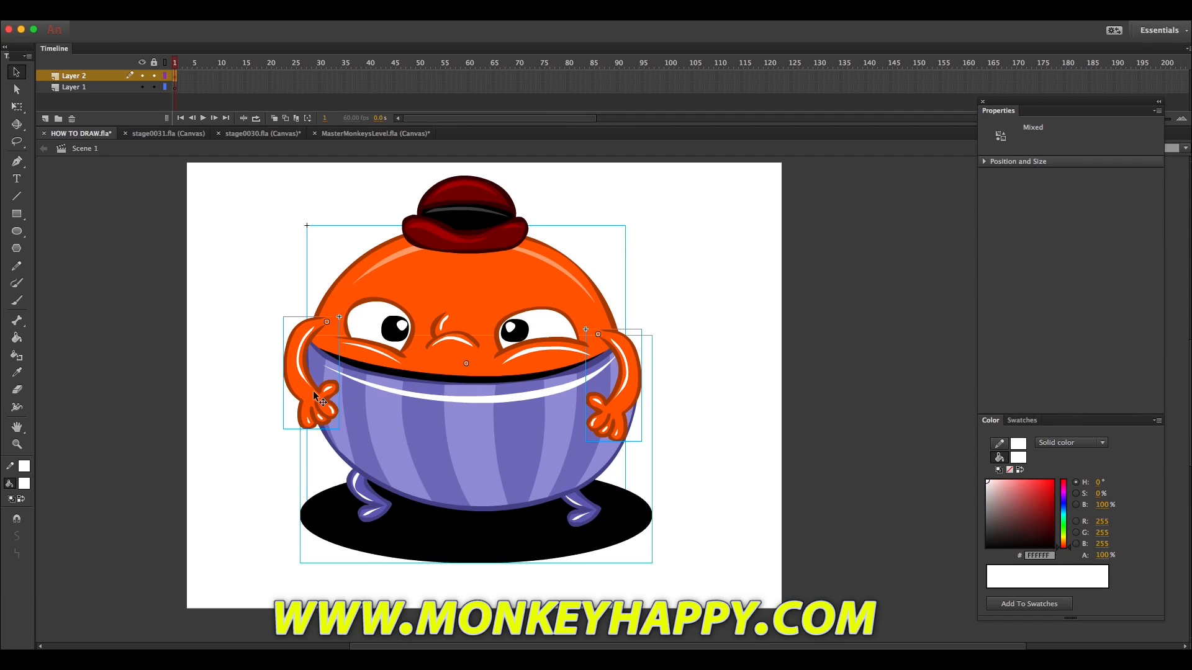
shift+click(469, 336)
key(super+x)
right_click(334, 259)
click(372, 300)
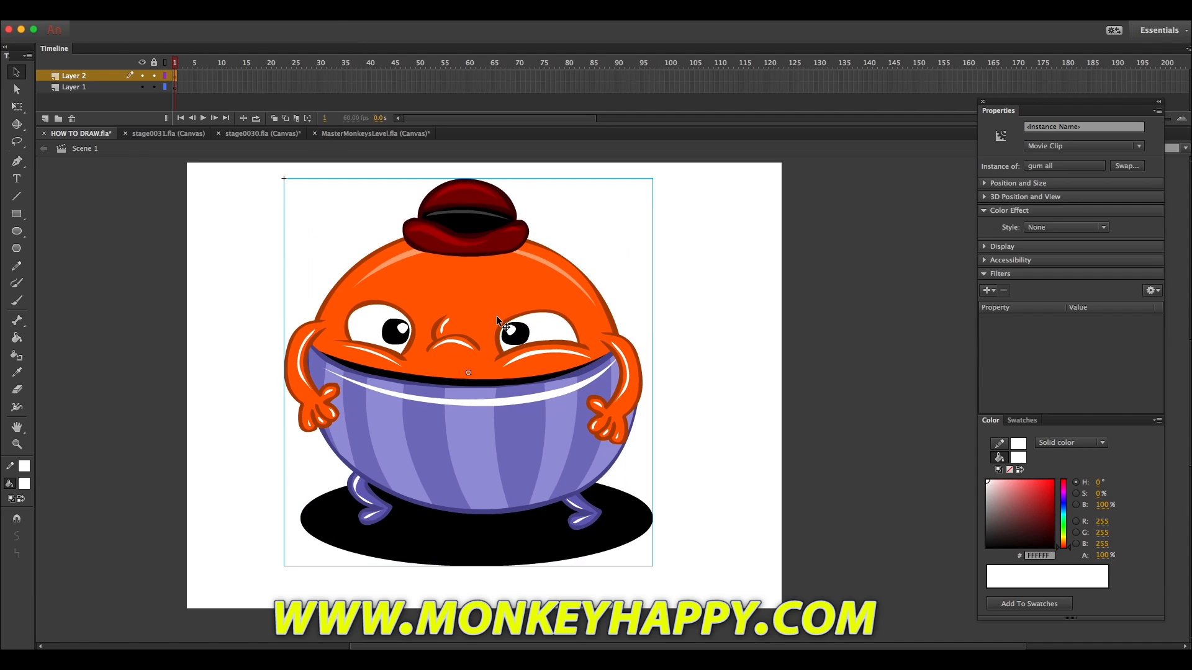
Step: Open the gum all symbol and distribute its parts to separate layers
double_click(497, 316)
right_click(473, 292)
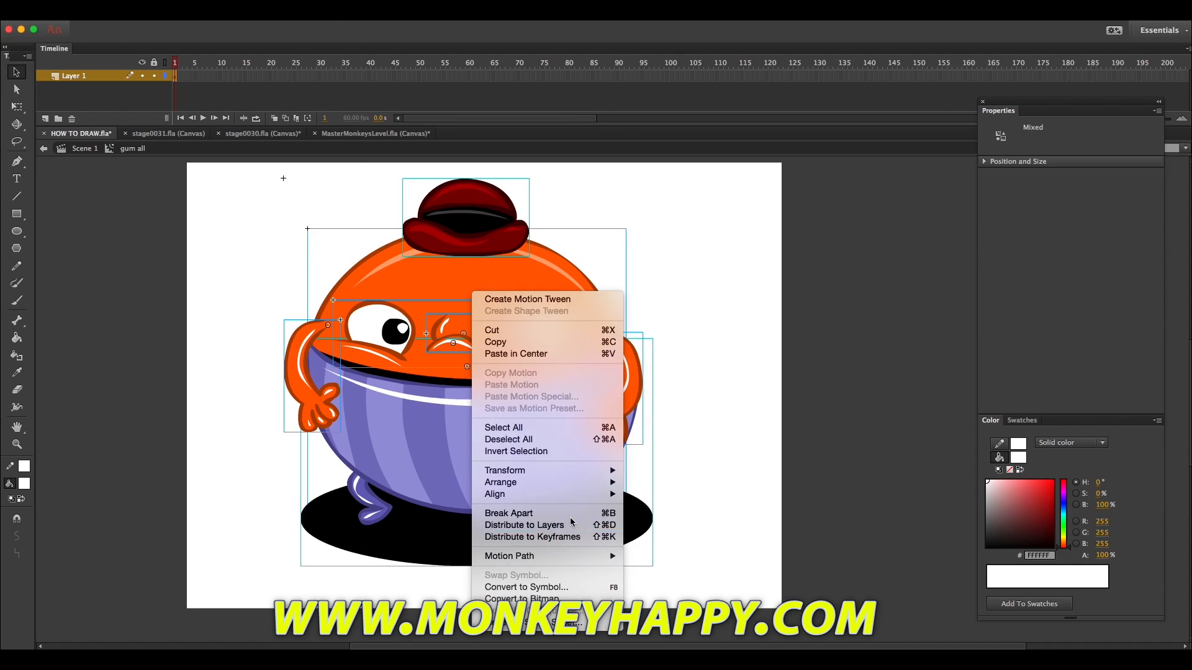
click(572, 526)
Step: Insert keyframes at frames 20 and 40 on all the tweened layers of gum all
click(267, 83)
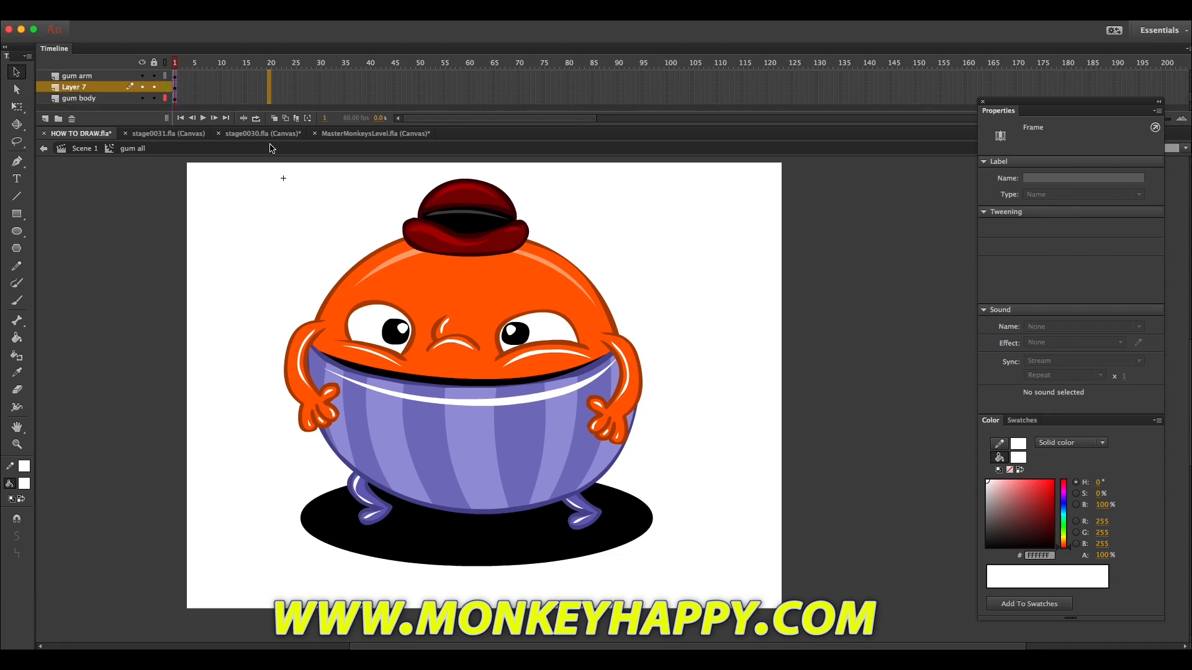
key(F6)
scroll(325, 88, up, 5)
drag(369, 75, 370, 144)
key(F6)
double_click(270, 88)
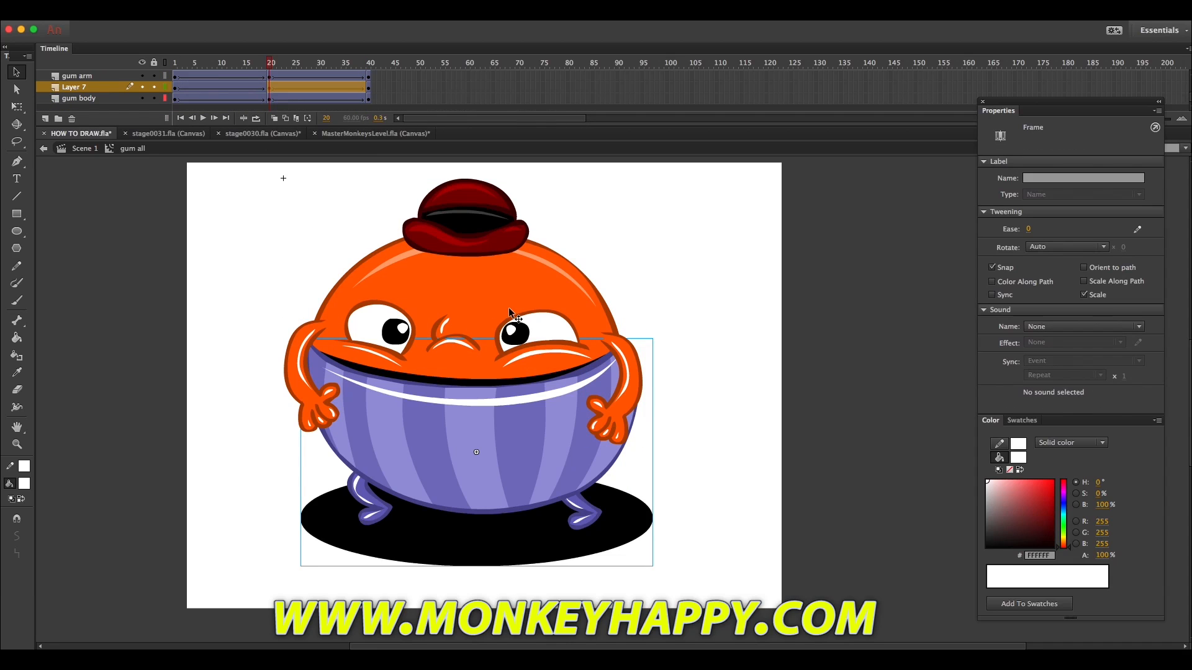
Step: Enlarge the orange body slightly at frame 20
key(q)
click(581, 381)
drag(628, 229, 632, 226)
Step: Break apart the combined pants, legs and shadow at frame 1 of Layer 7 and distribute the pieces to separate layers
click(630, 512)
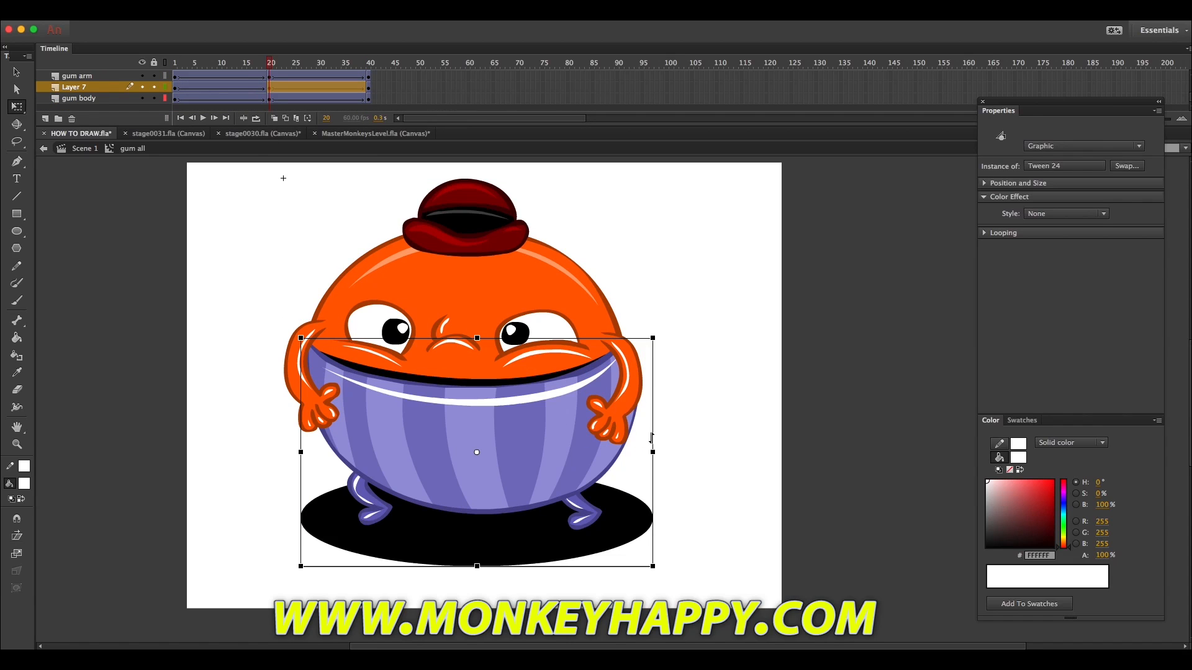
click(178, 92)
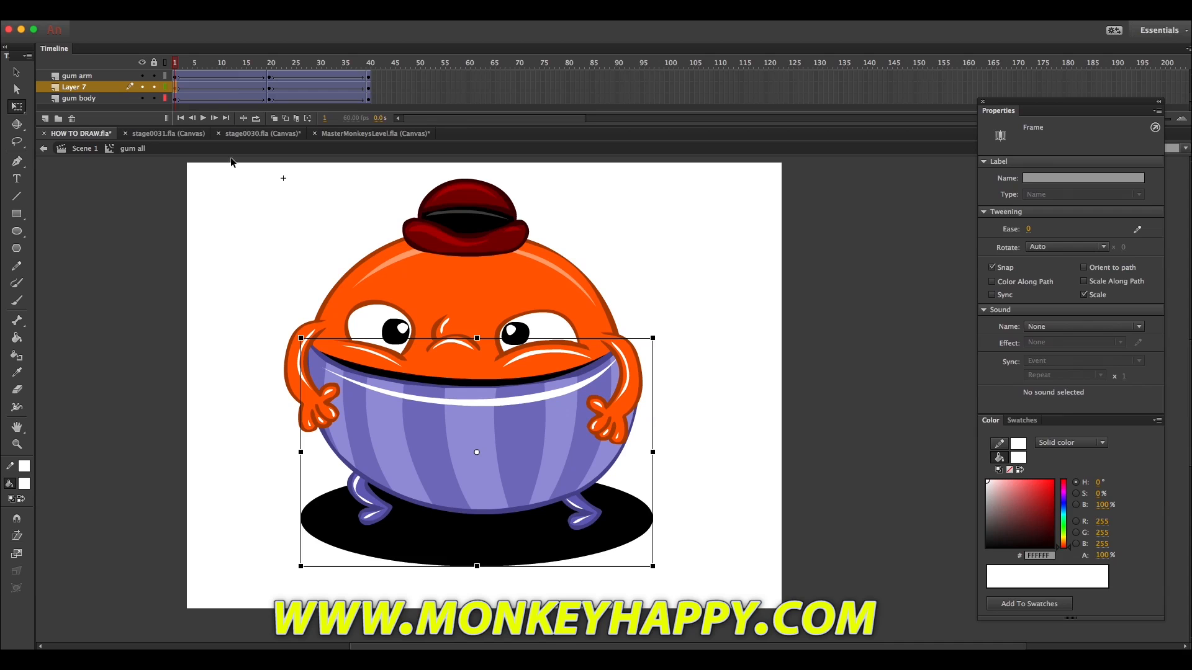
key(Delete)
key(super+z)
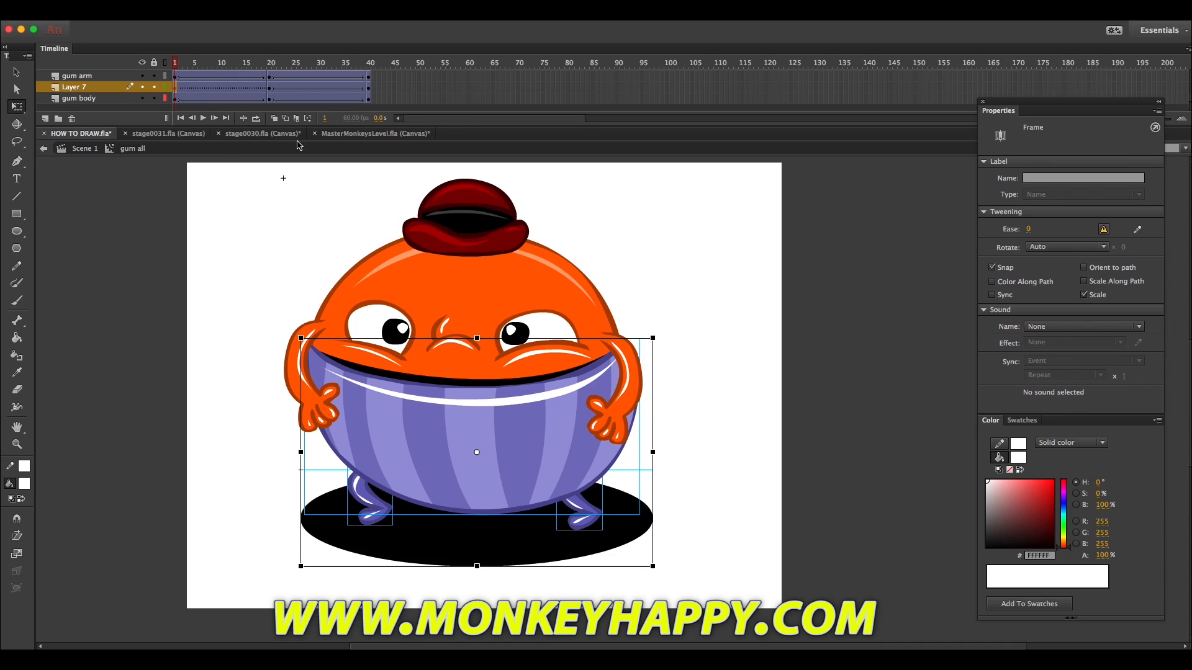
right_click(416, 368)
click(375, 411)
right_click(424, 397)
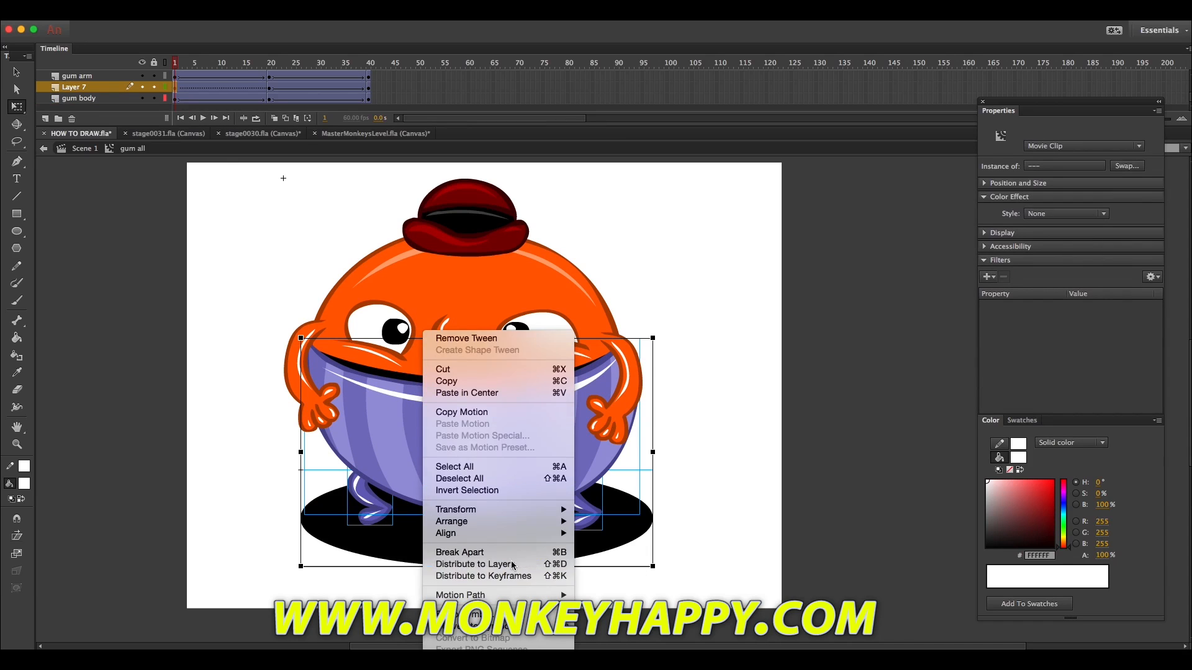
click(475, 564)
Step: Delete the leftover Layer 7 and add classic tweens to the new pants, leg and shadow layers
right_click(112, 86)
click(159, 161)
drag(215, 91, 246, 91)
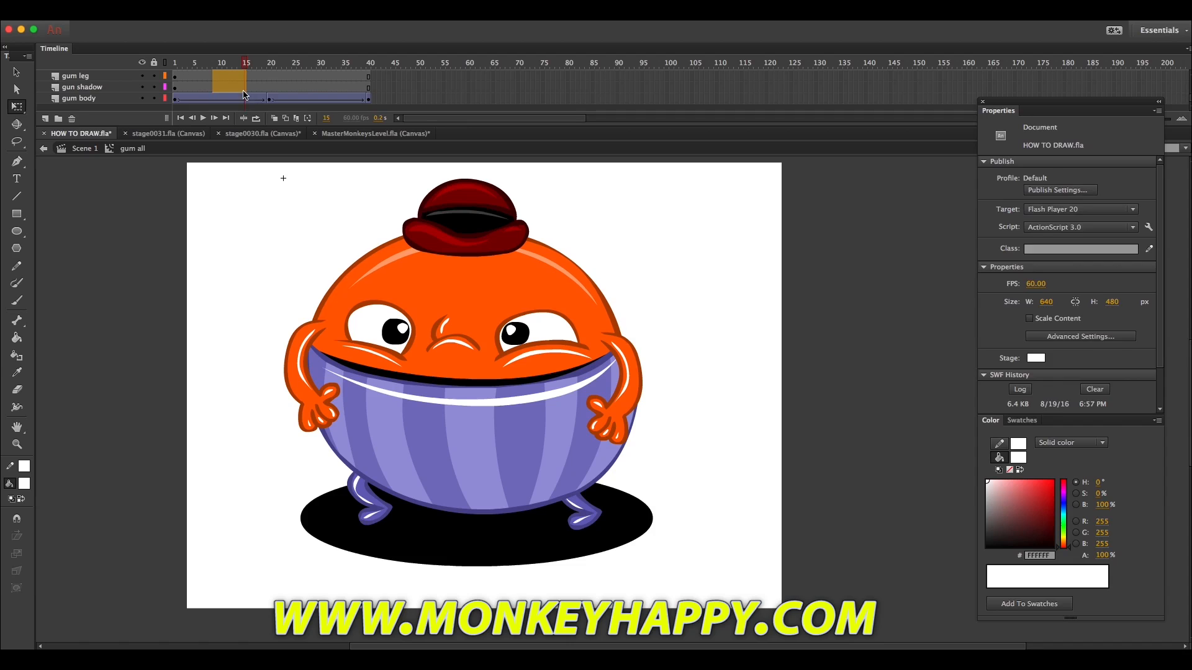
right_click(235, 102)
click(288, 132)
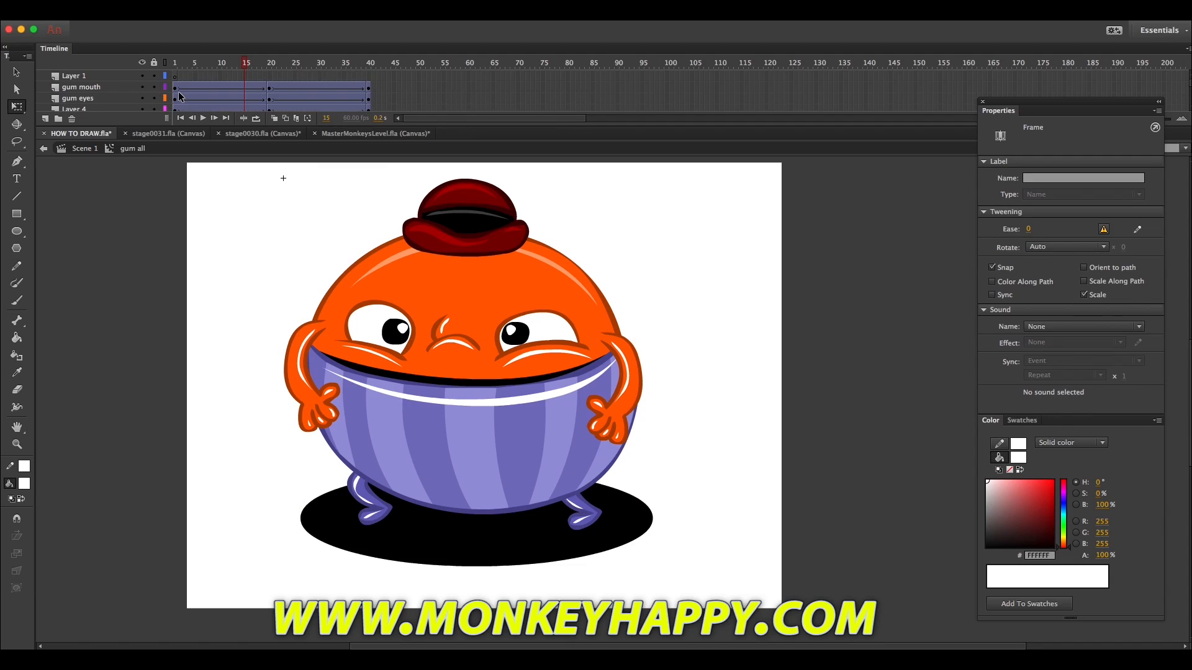
Step: Insert keyframes at frames 20 and 40 on the new pants, leg and shadow layers
click(430, 219)
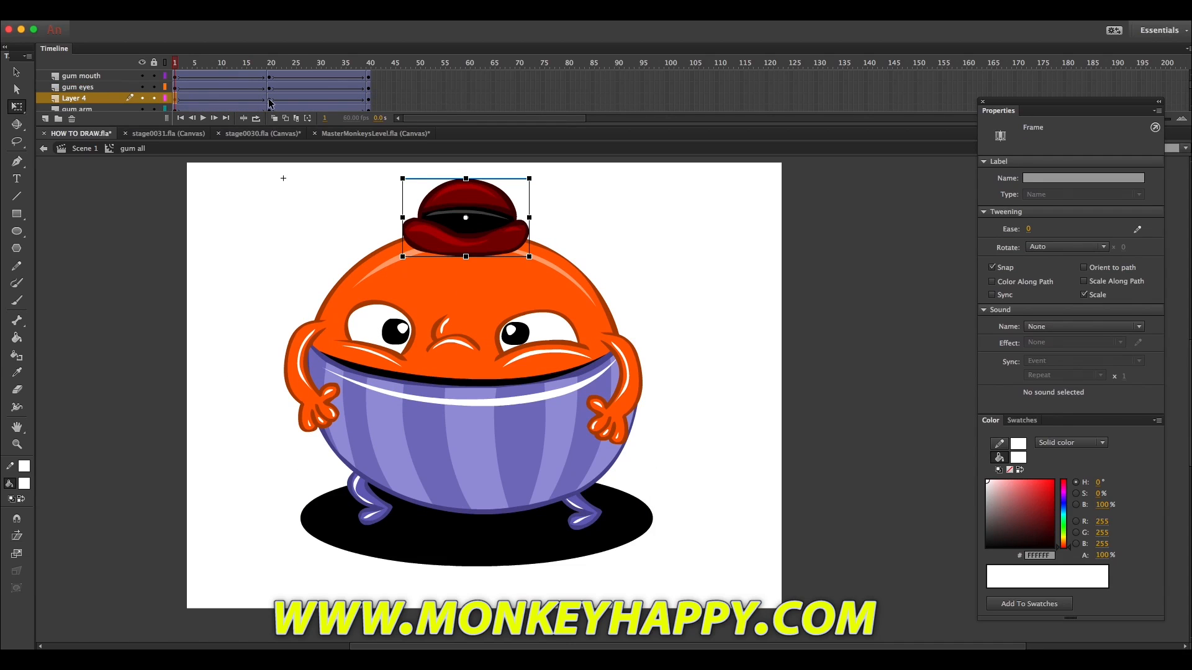
scroll(267, 106, down, 3)
mouse_move(268, 76)
mouse_down()
mouse_move(295, 87)
mouse_move(270, 87)
mouse_up()
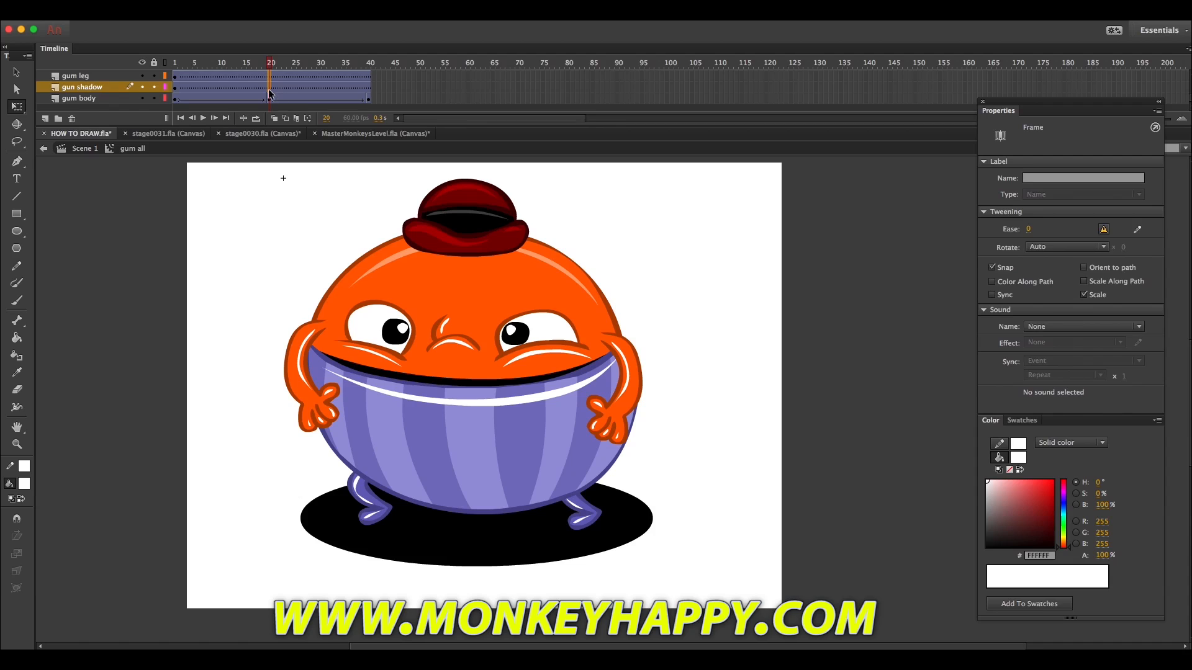
key(F6)
scroll(270, 90, up, 5)
drag(369, 90, 370, 96)
key(F6)
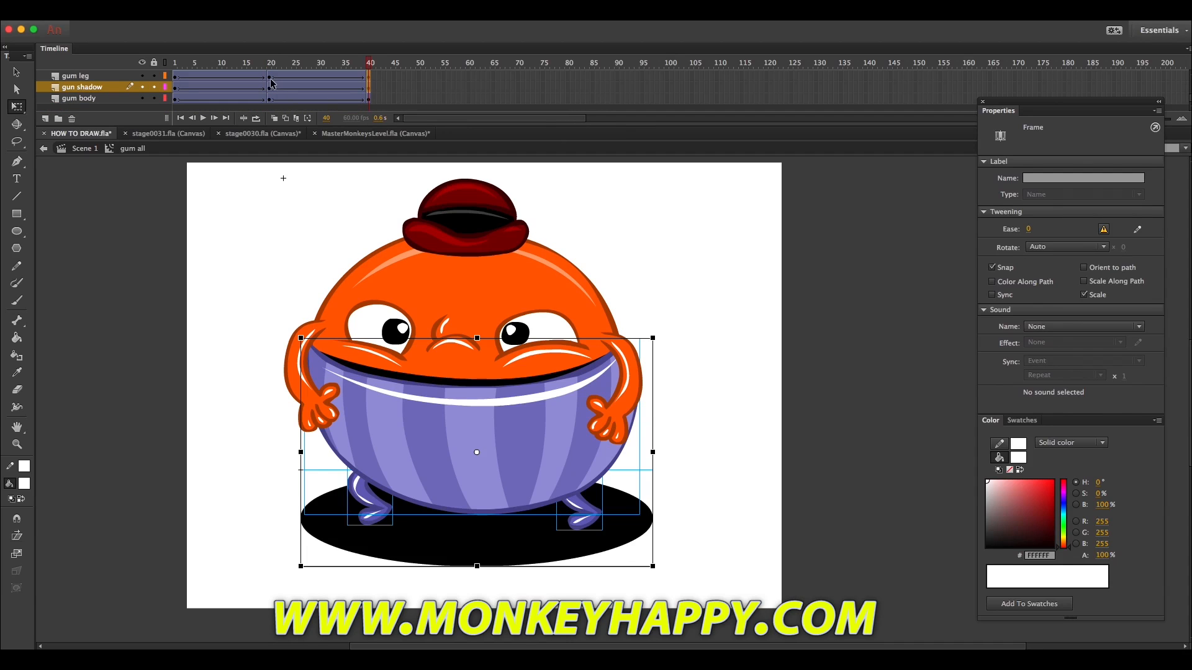
Step: Stretch the striped pants slightly and rotate both arms outward at frame 20
click(270, 77)
click(579, 408)
drag(640, 513, 643, 506)
click(623, 401)
drag(650, 458, 664, 451)
click(323, 395)
drag(279, 438, 263, 427)
Step: Widen the eyes slightly and tilt the mouth a little at frame 20
drag(574, 364, 599, 361)
click(452, 339)
drag(484, 310, 485, 313)
Step: Nudge the red hat up and adjust its size slightly at frame 20
click(497, 236)
key(Up)
key(Up)
key(Up)
drag(530, 176, 532, 178)
Step: Play back the body animation and check the character's upper parts at frame 20
key(Return)
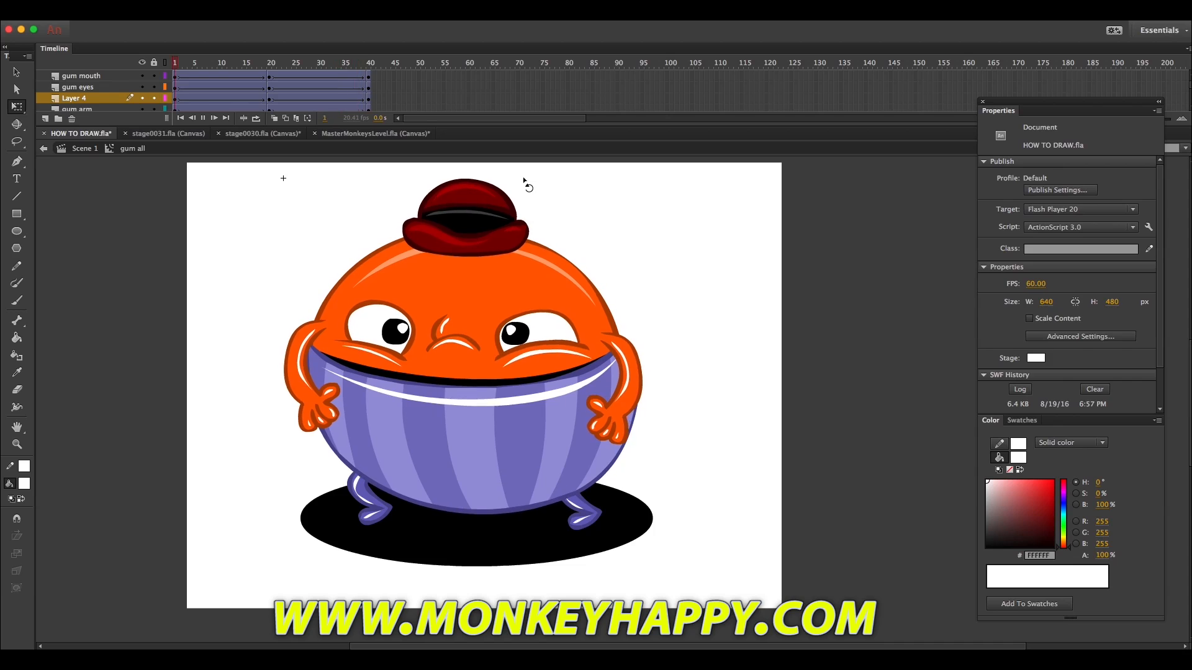
click(269, 88)
drag(733, 419, 210, 210)
key(Return)
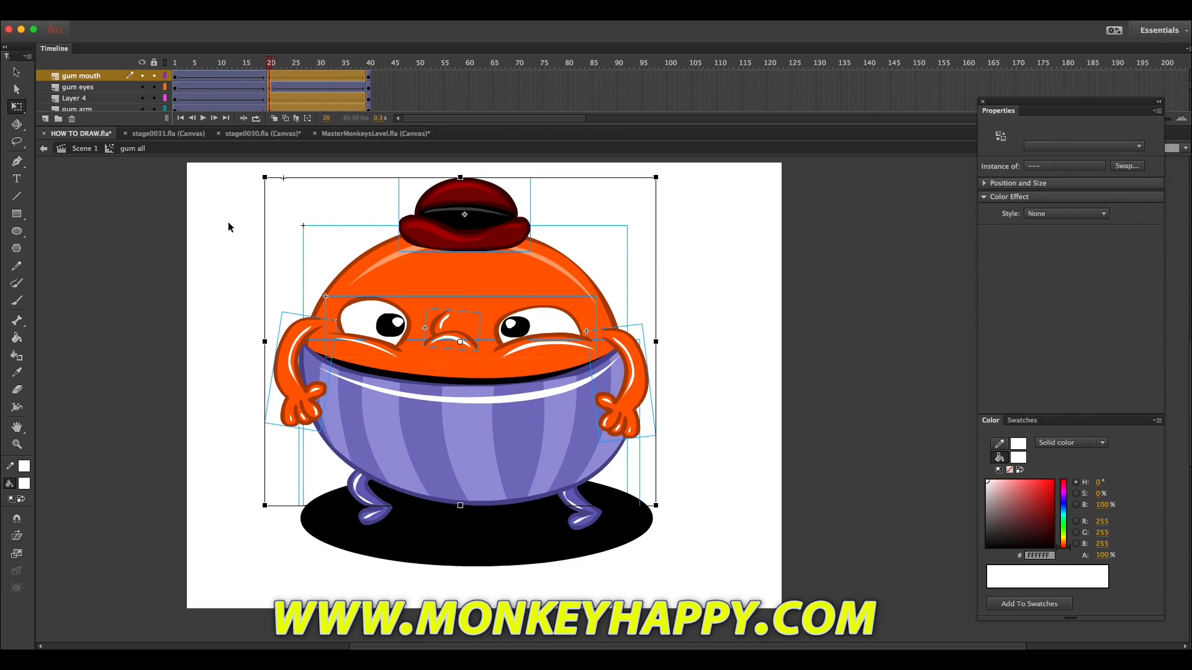
click(229, 222)
key(z)
alt+click(647, 455)
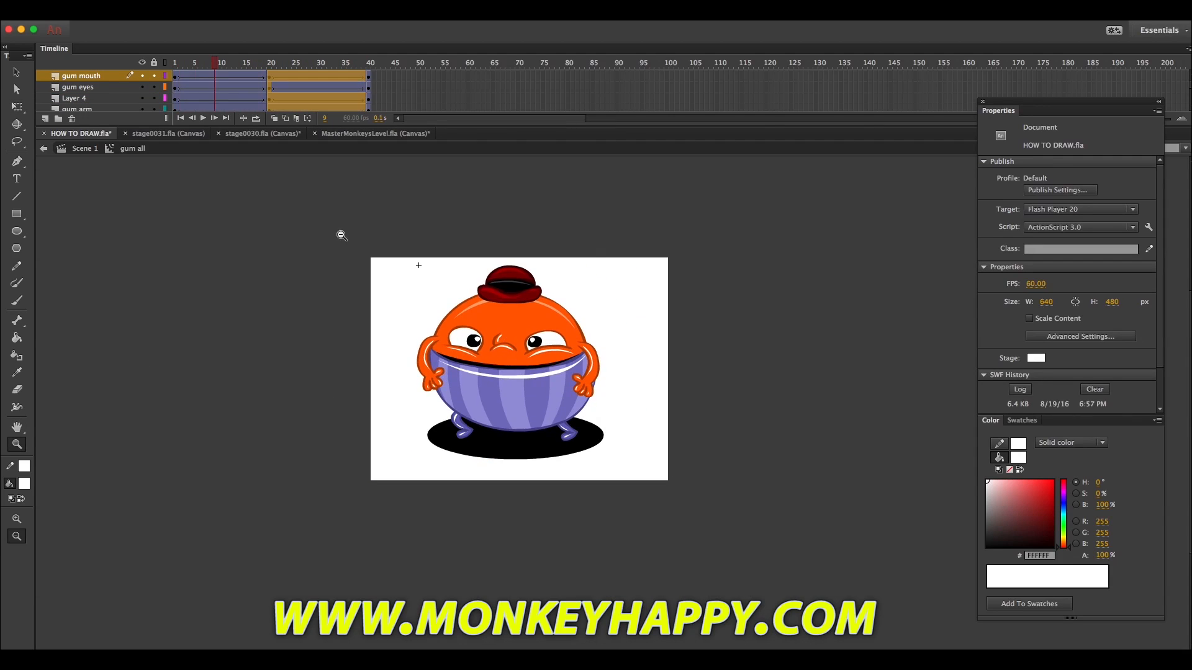
Step: Return to the main scene and test the movie
double_click(418, 265)
click(354, 12)
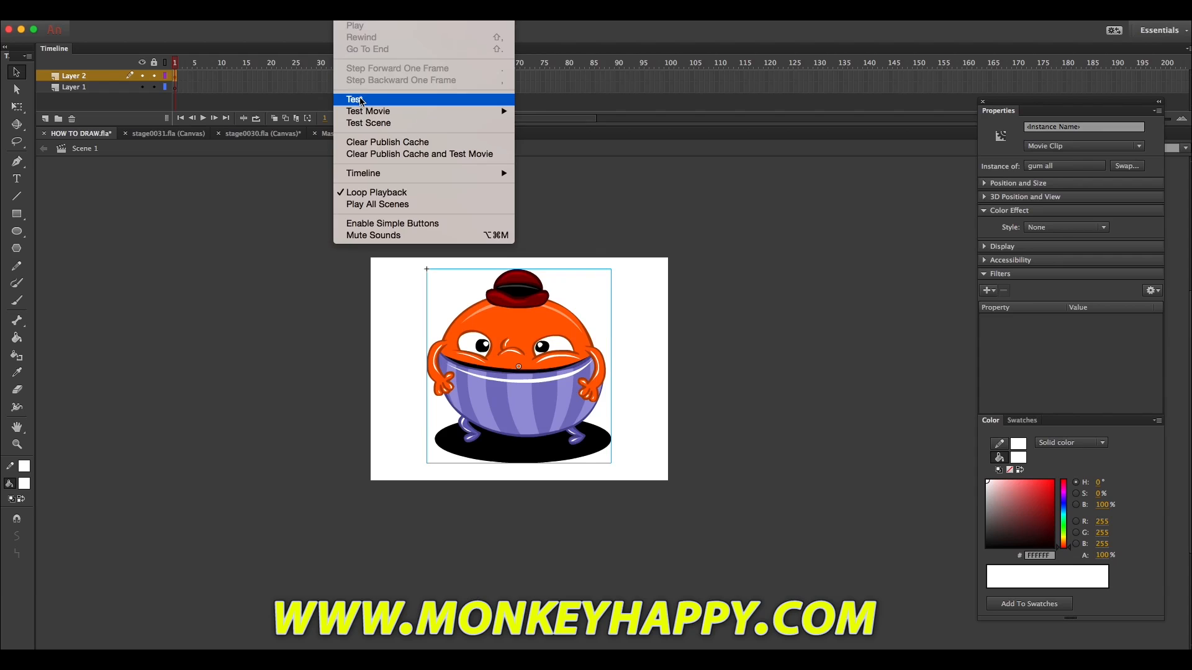
click(359, 100)
click(281, 136)
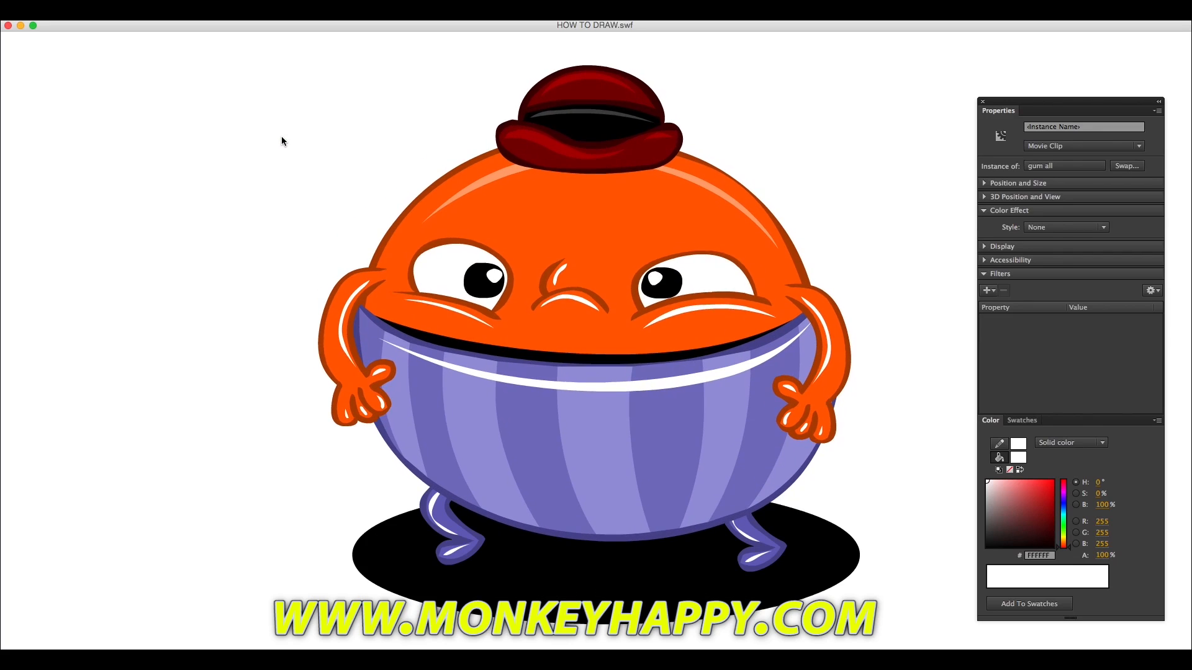